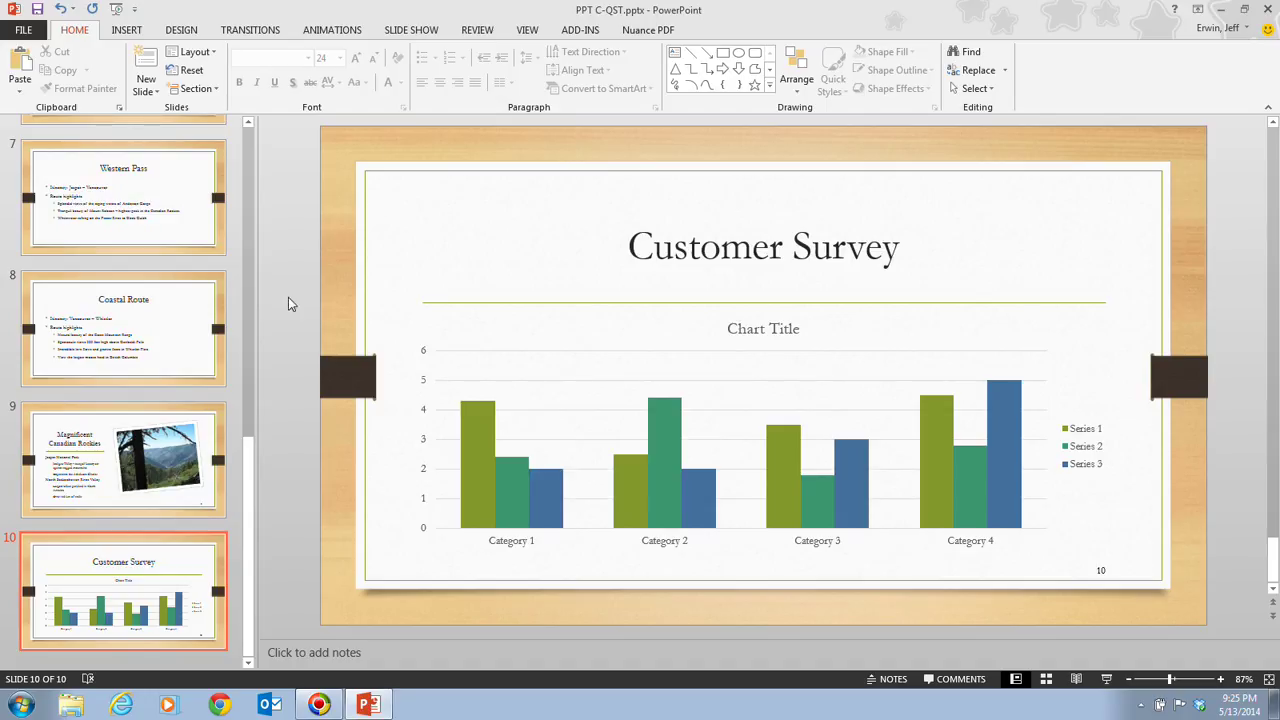
Select the clustered column chart on slide 10, Customer Survey
{"action": "left_click", "coordinate": [617, 415]}
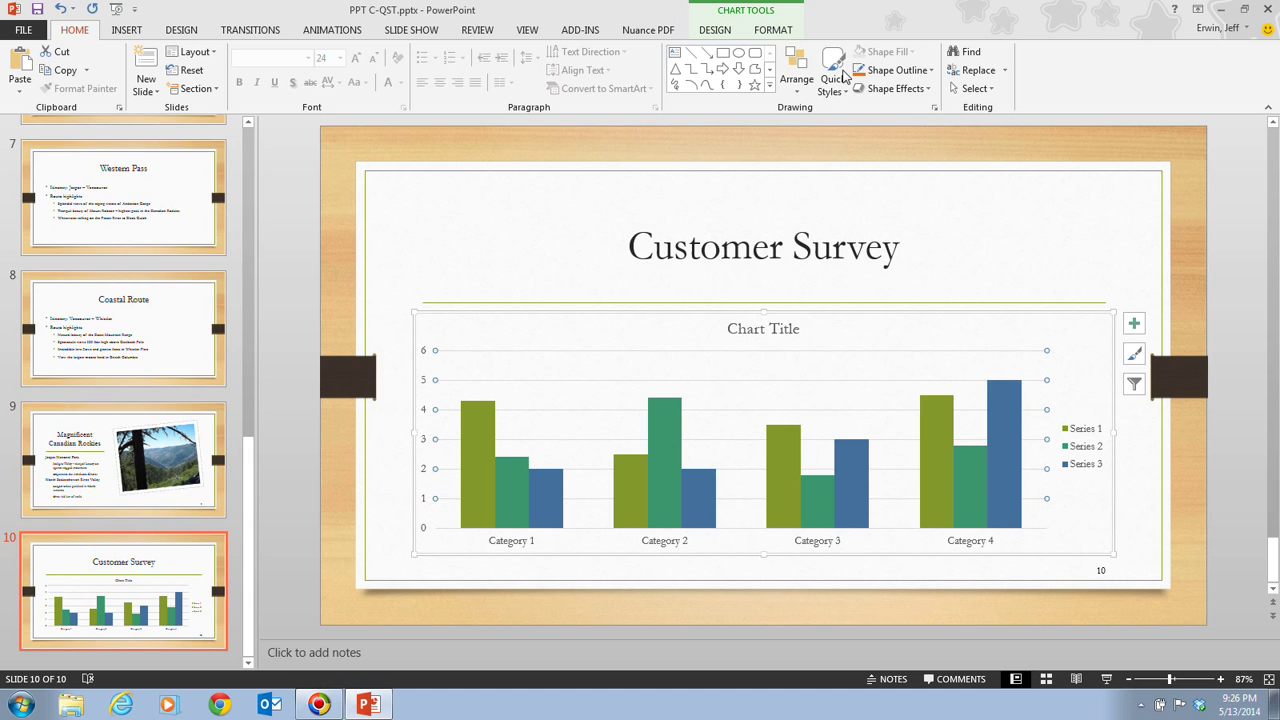
Open the chart's data worksheet using Edit Data on the Chart Tools Design tab
{"action": "left_click", "coordinate": [721, 35]}
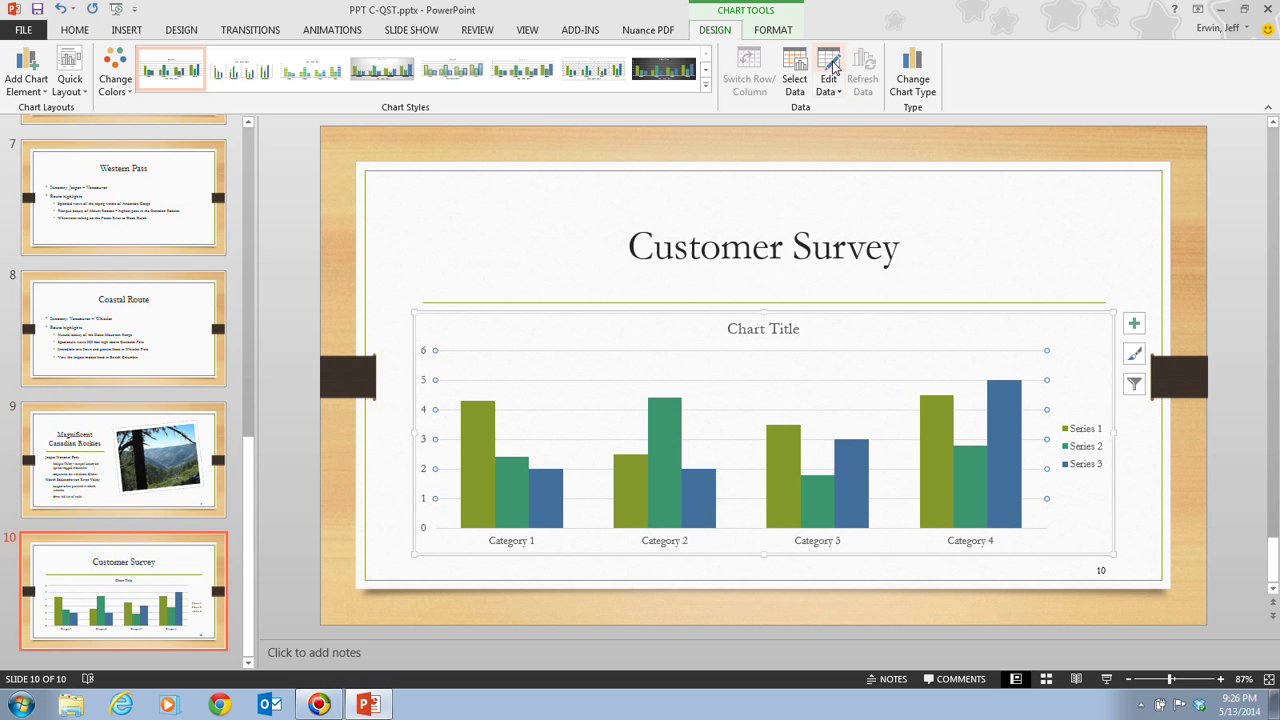
{"action": "left_click", "coordinate": [832, 65]}
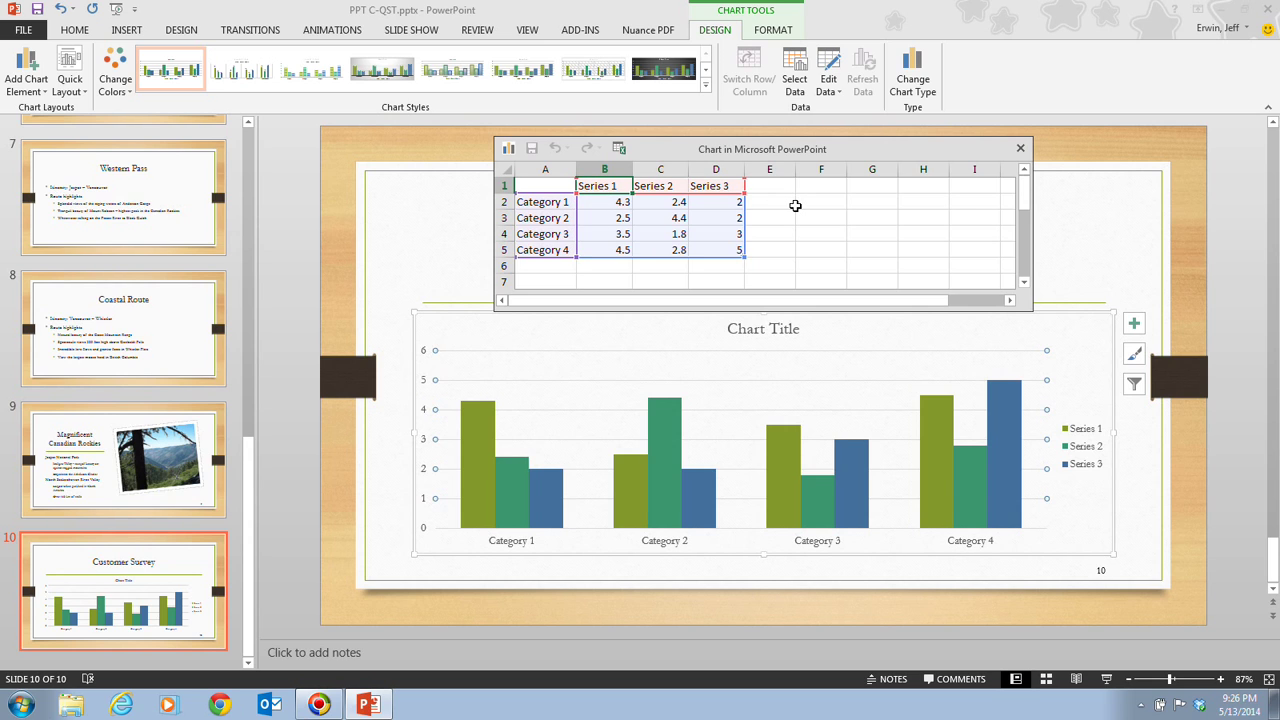
Enter series headers Suite, Food and Overall in cells B1 to D1
{"action": "type", "text": "Suite"}
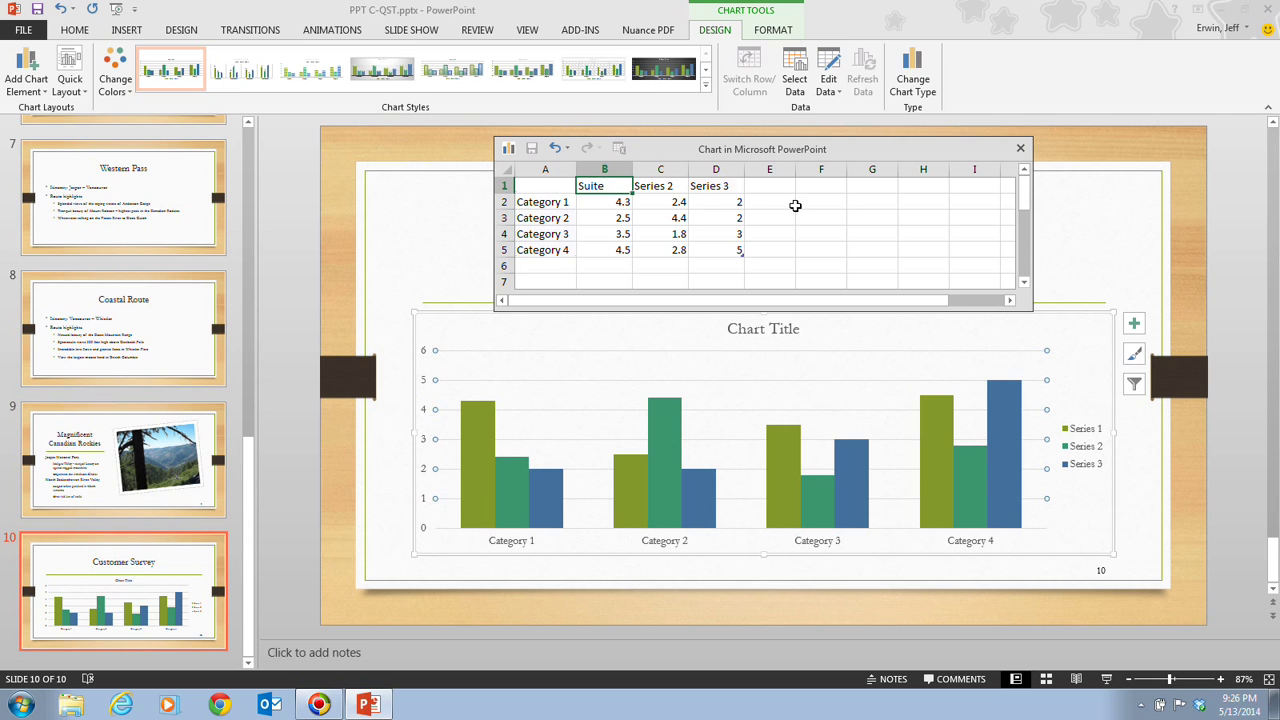
{"action": "key", "text": "Tab"}
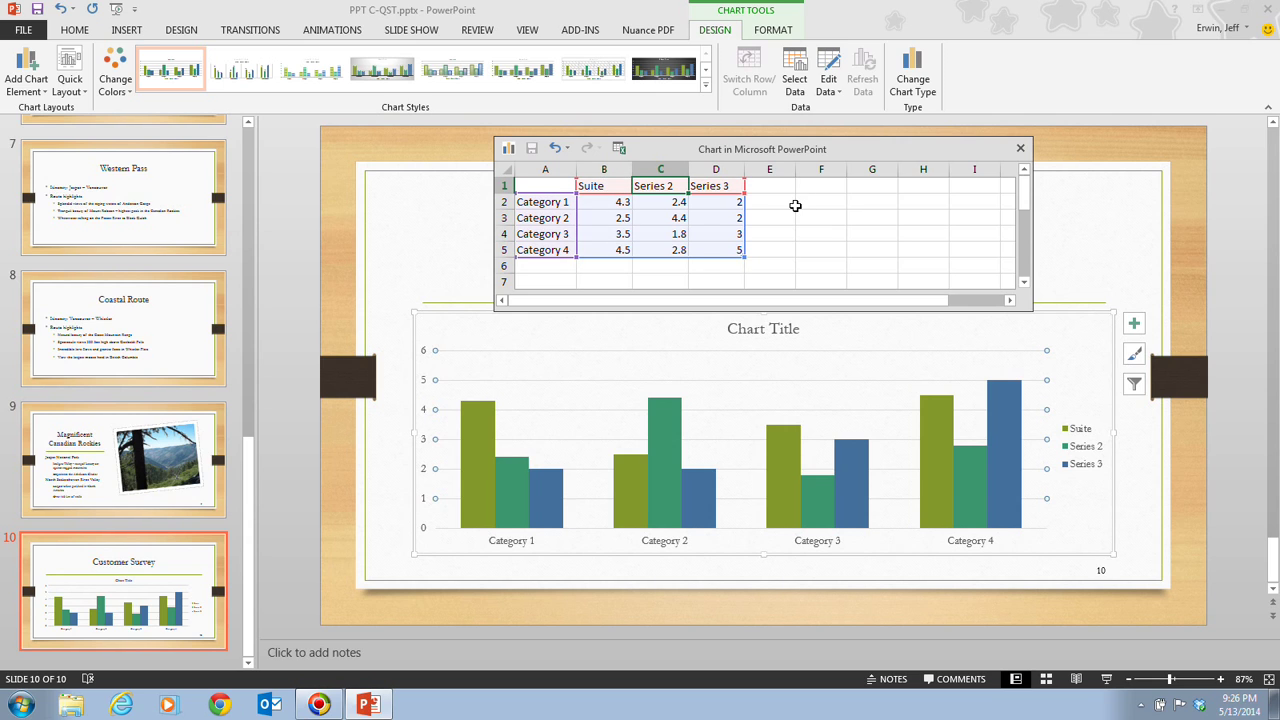
{"action": "type", "text": "F"}
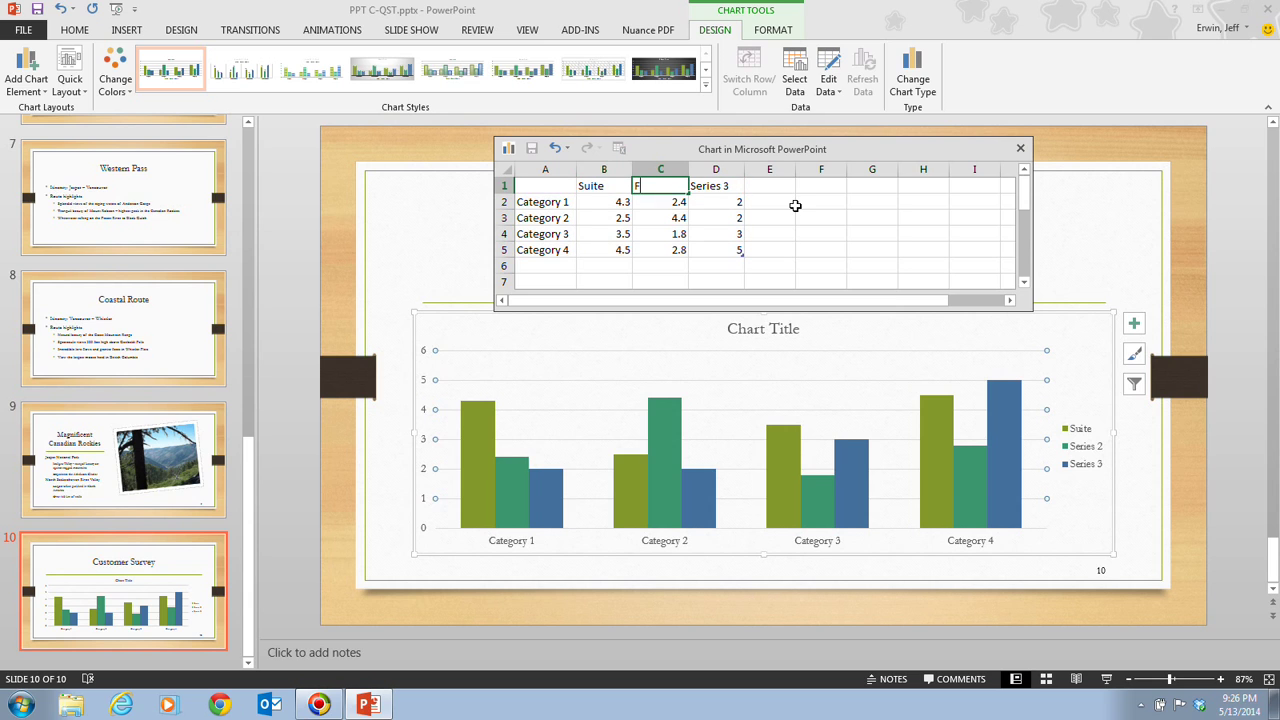
{"action": "type", "text": "ood"}
{"action": "key", "text": "Tab"}
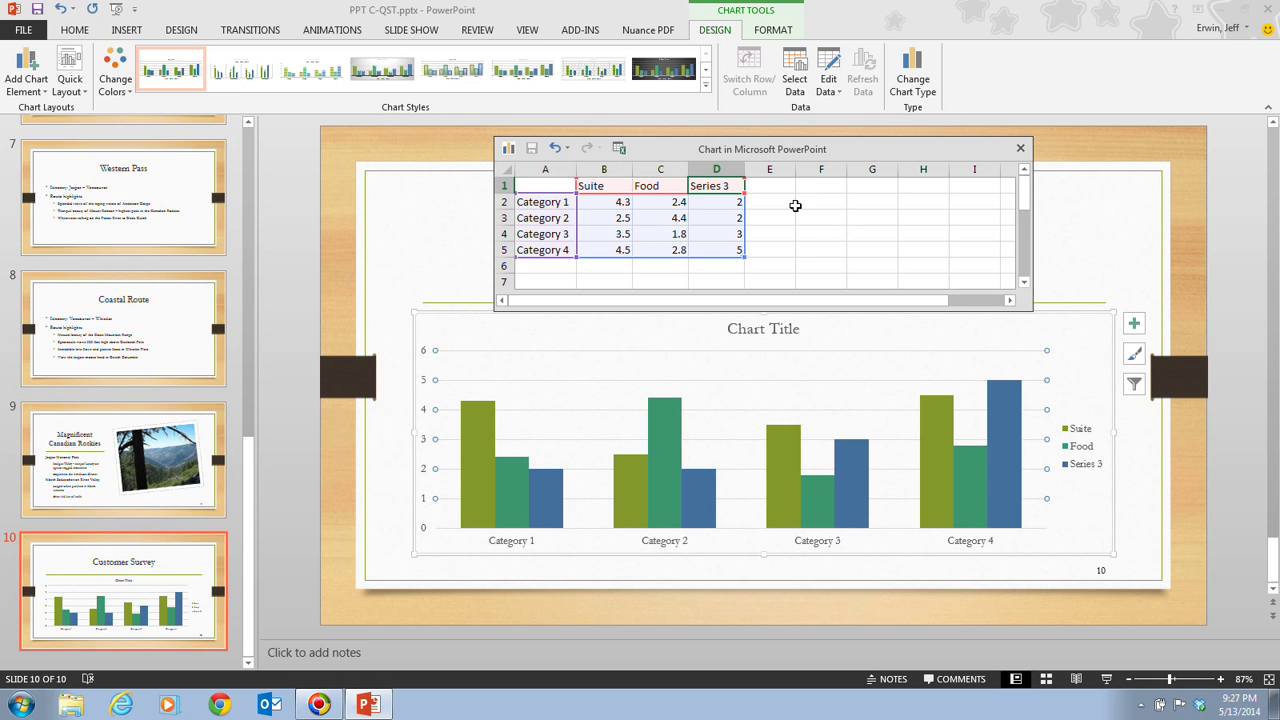
{"action": "type", "text": "Over"}
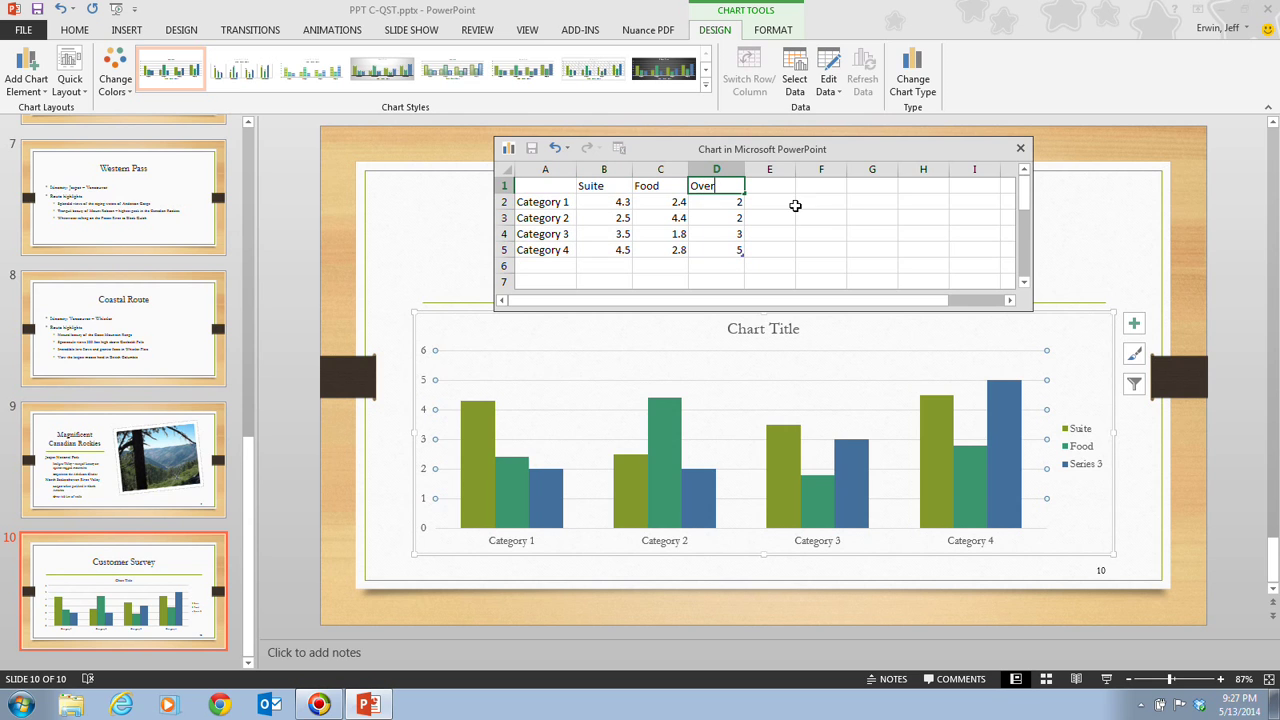
{"action": "type", "text": "all"}
Enter categories Atlantic, Prairie (correcting the Prarie typo), Rockies and Pacific in A2:A5
{"action": "left_click", "coordinate": [563, 202]}
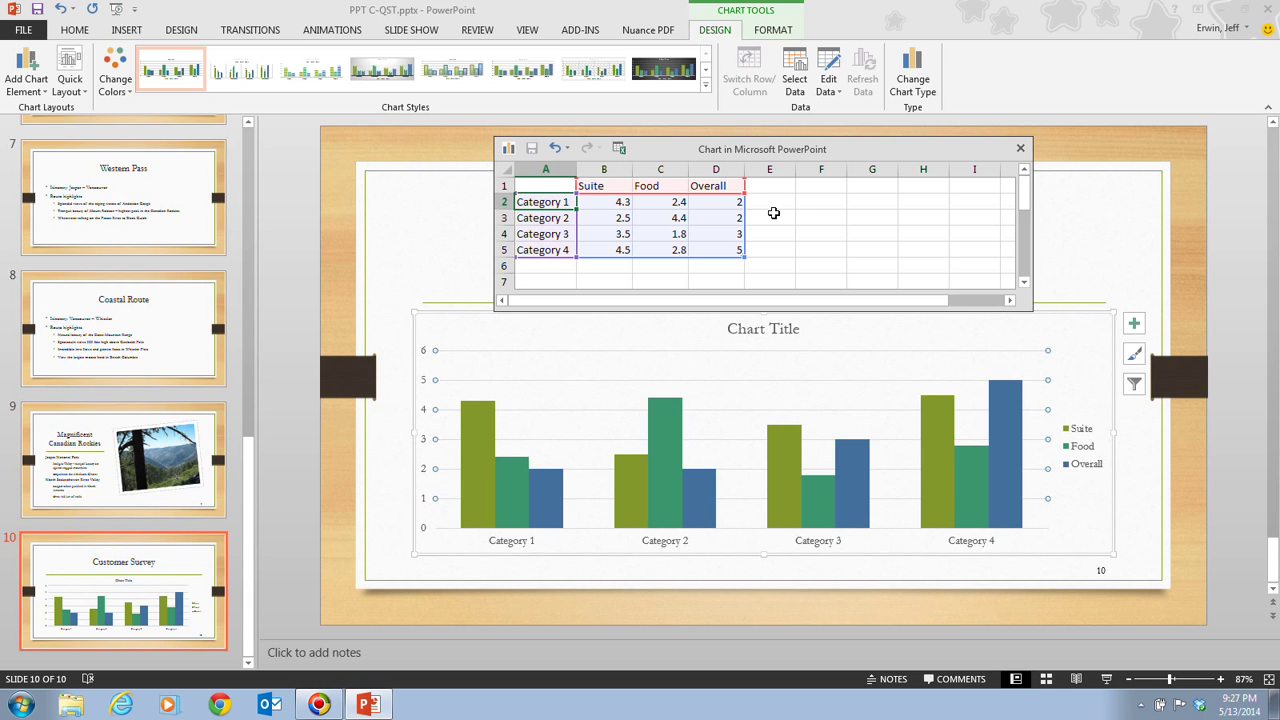
{"action": "type", "text": "Atlantic"}
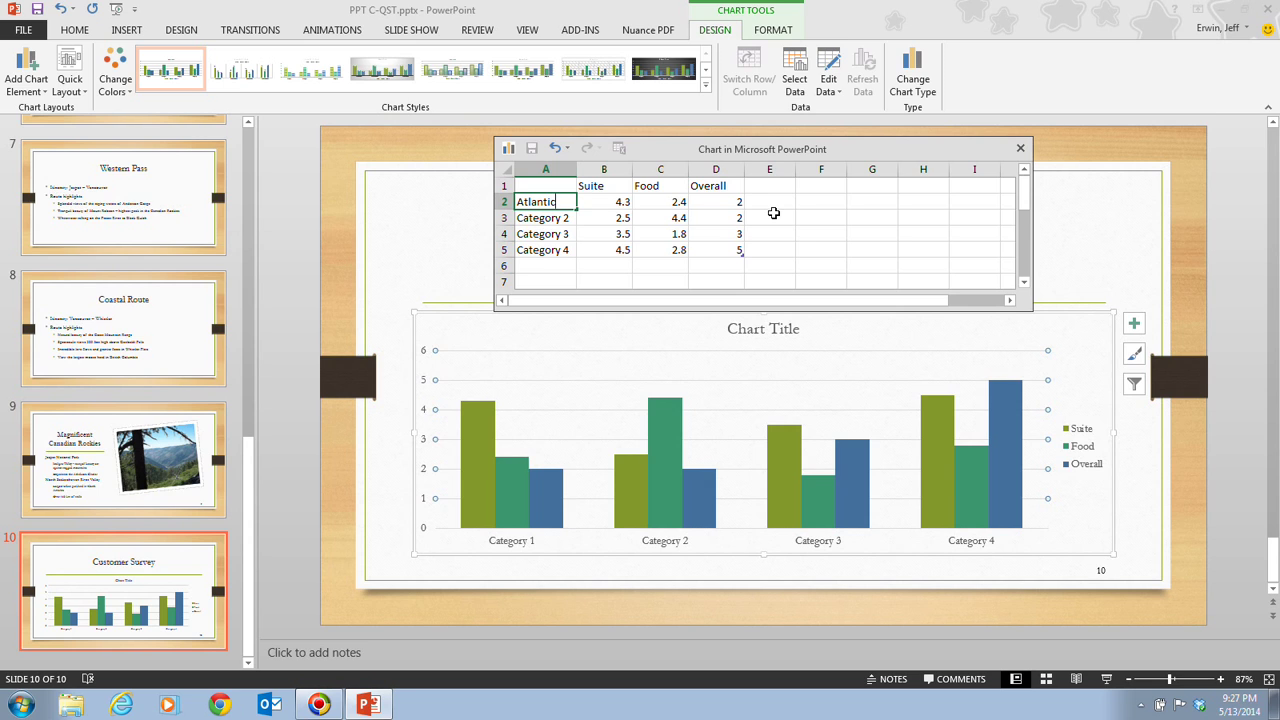
{"action": "key", "text": "Return"}
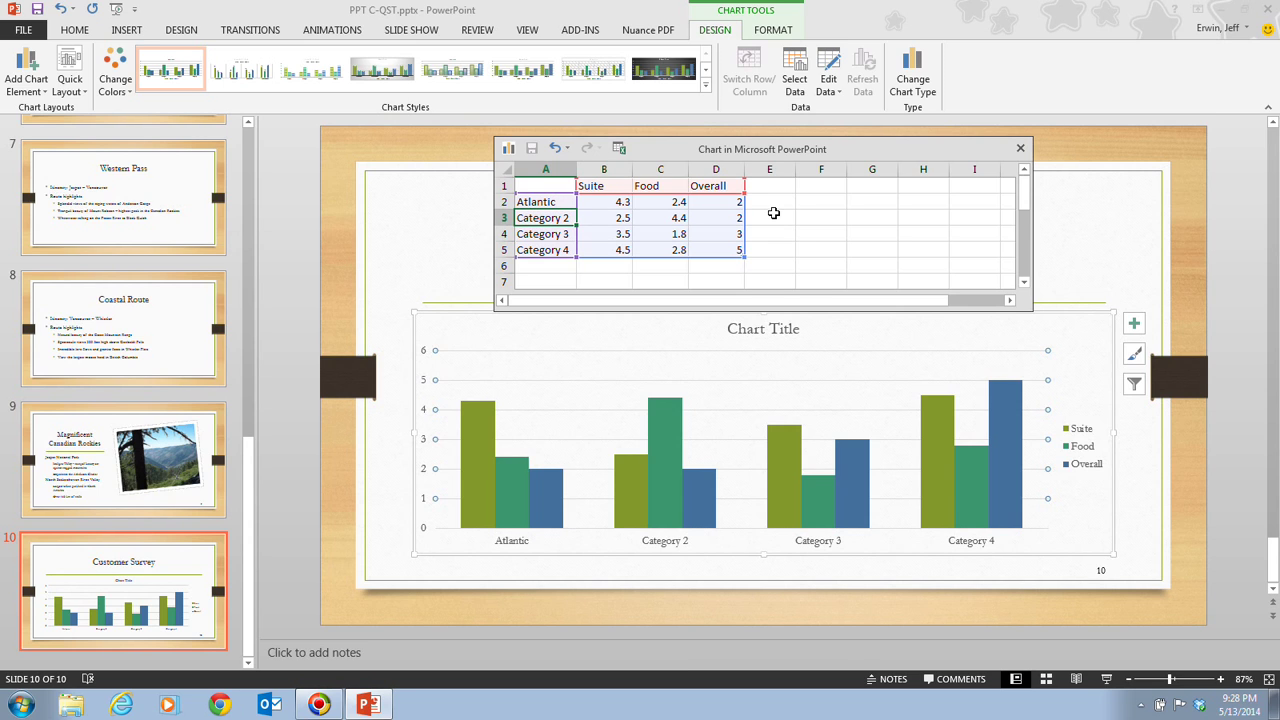
{"action": "type", "text": "P"}
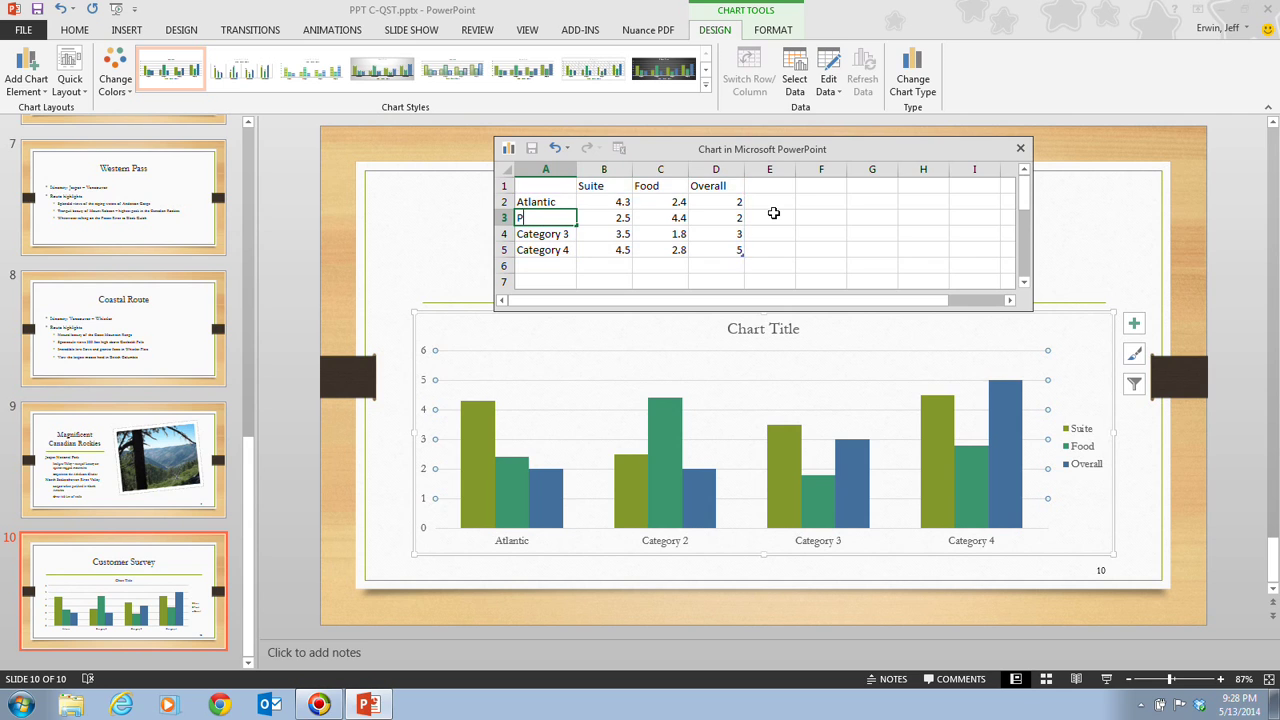
{"action": "type", "text": "rari"}
{"action": "type", "text": "e"}
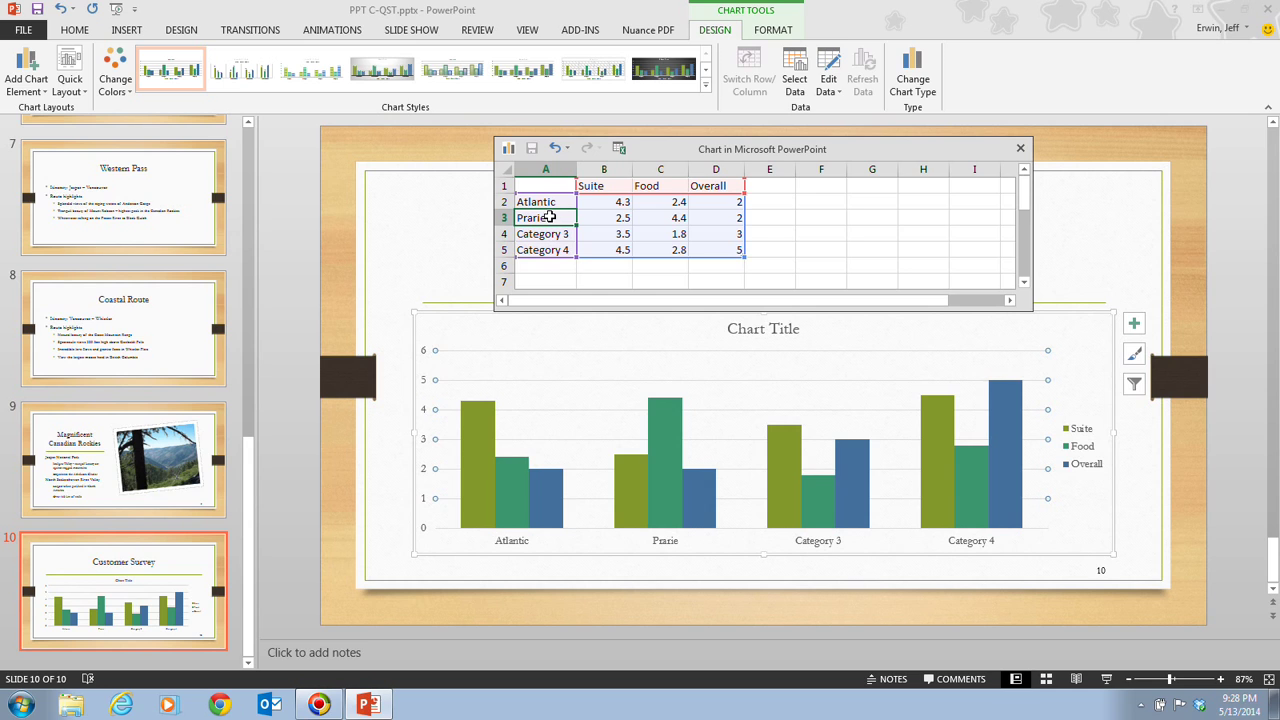
{"action": "type", "text": "Pr"}
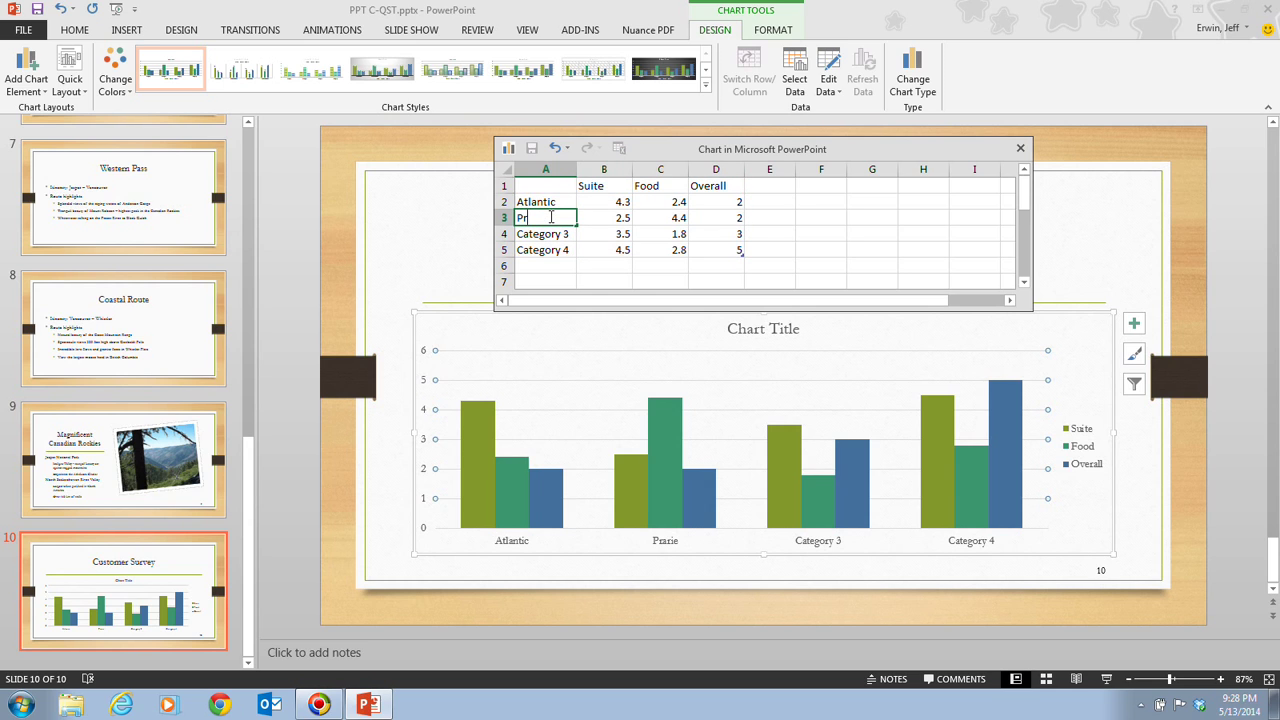
{"action": "type", "text": "air"}
{"action": "type", "text": "ie"}
{"action": "key", "text": "Return"}
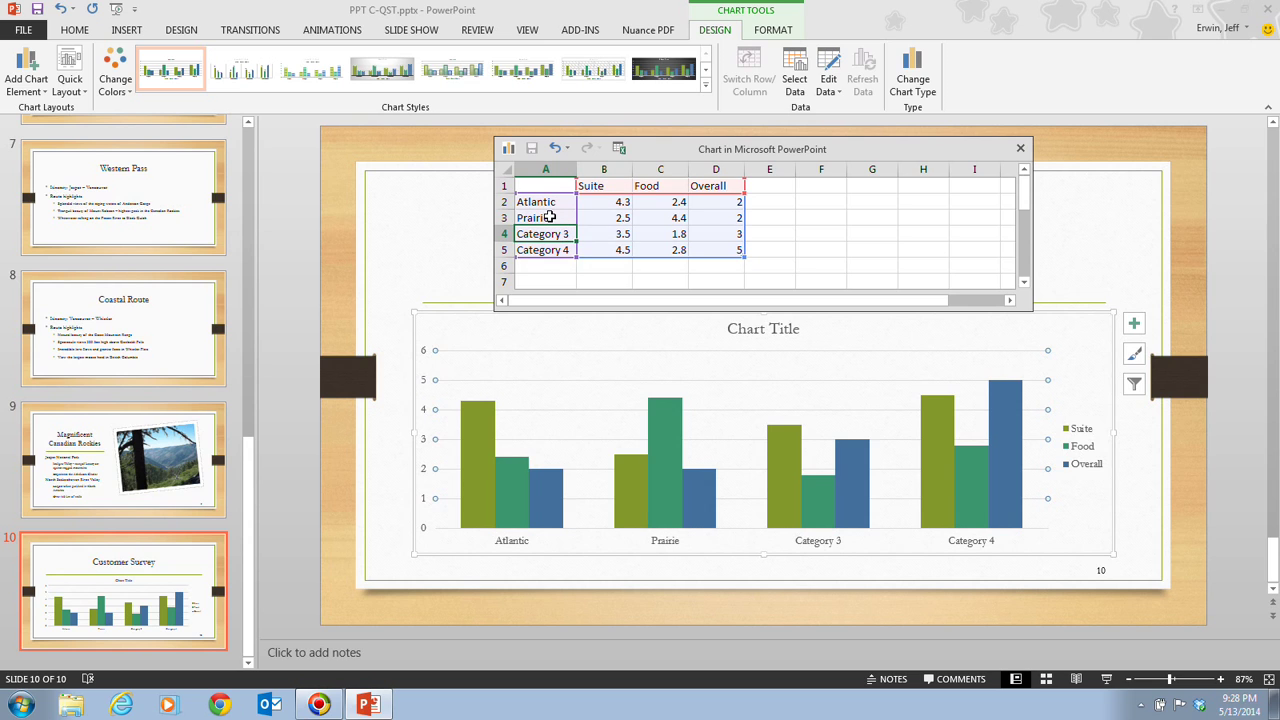
{"action": "type", "text": "R"}
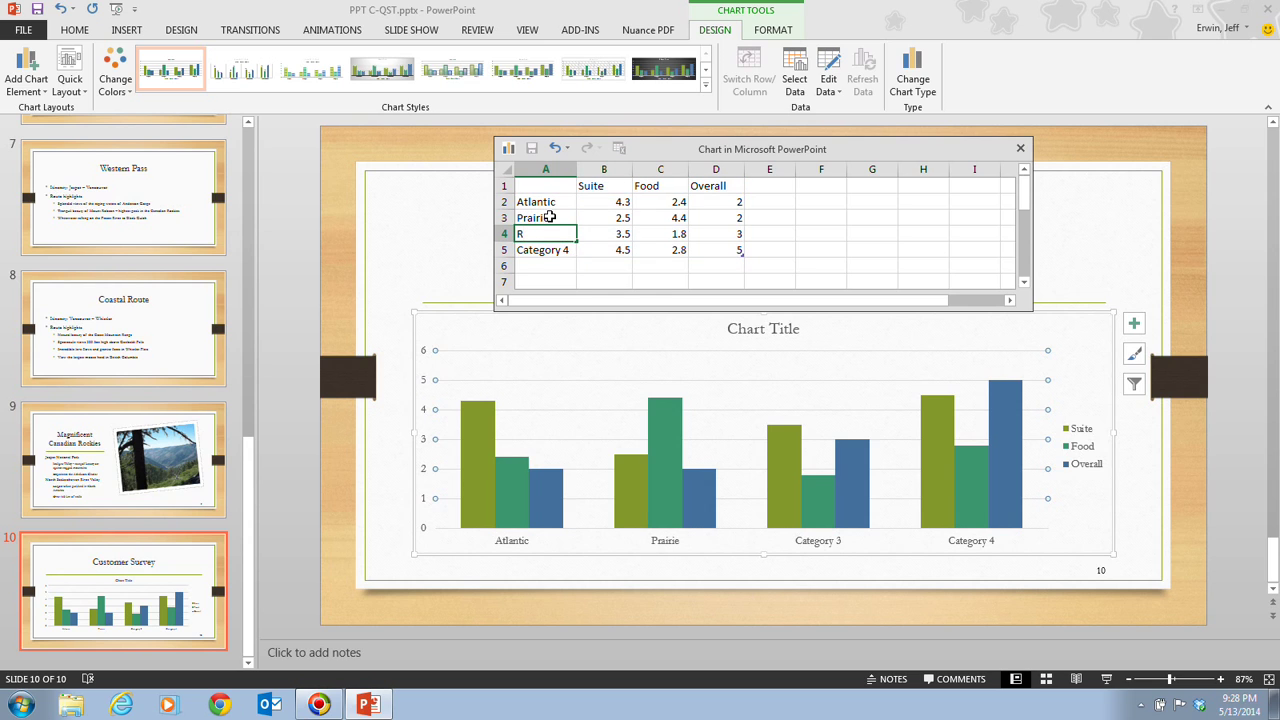
{"action": "type", "text": "ockies"}
{"action": "key", "text": "Return"}
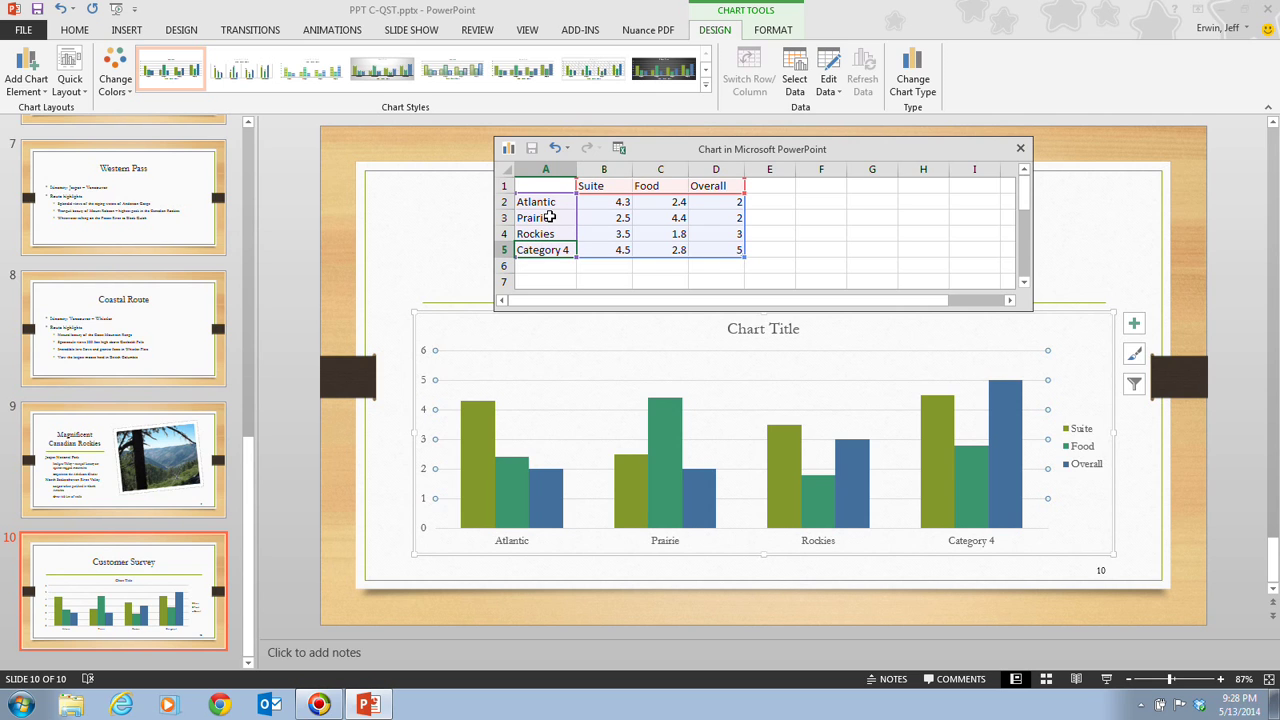
{"action": "type", "text": "P"}
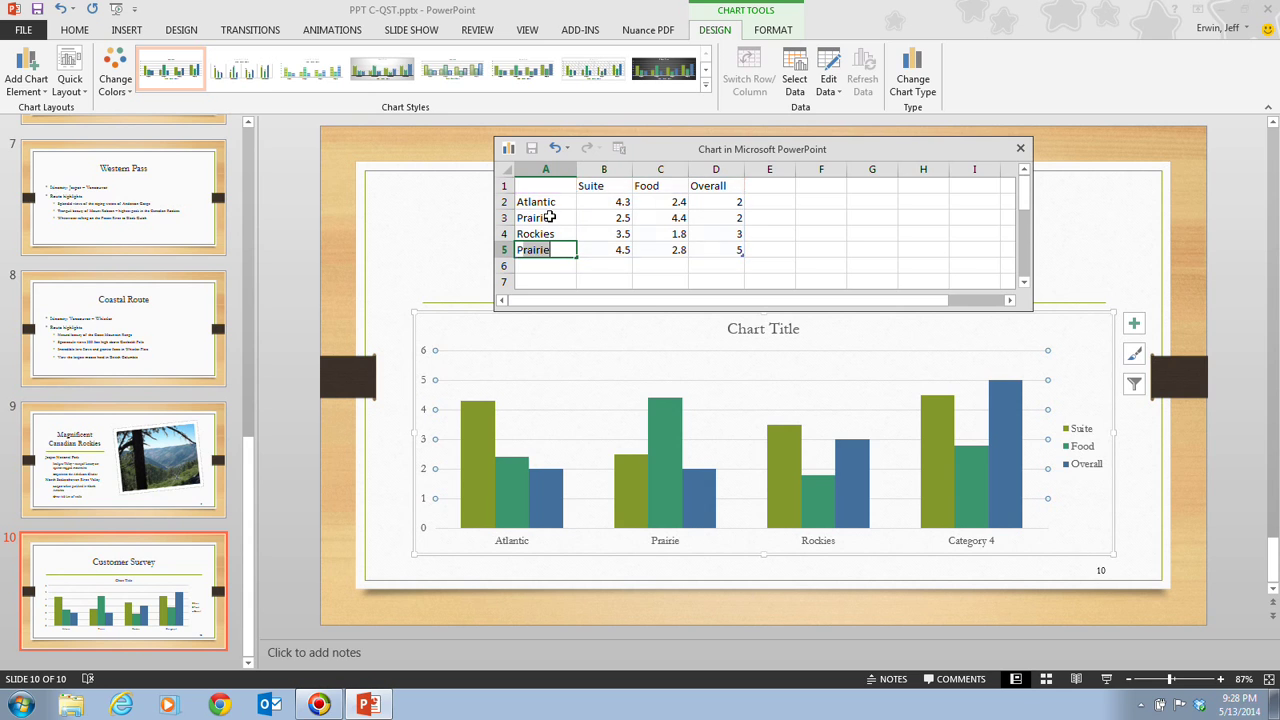
{"action": "type", "text": "acific"}
{"action": "key", "text": "Return"}
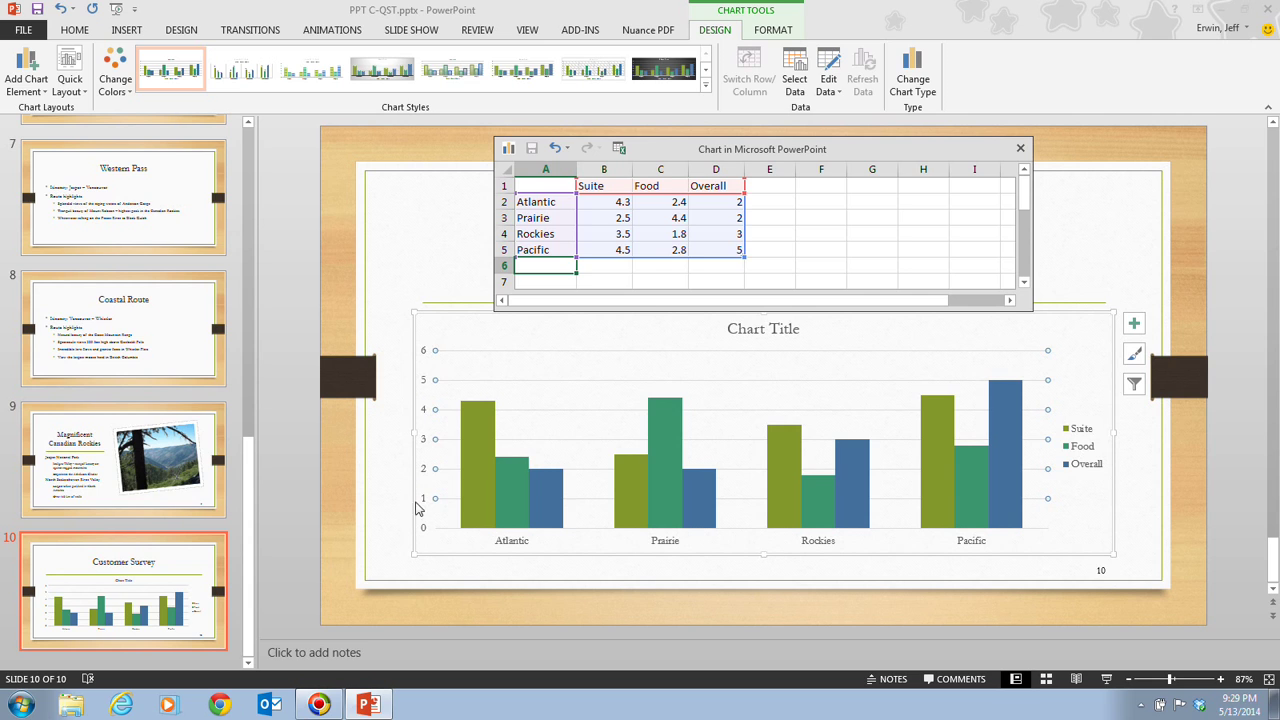
Enter Suite/Food/Overall ratings for Atlantic (79%, 42%, 64%) and Prairie (69%, 79%, 82%)
{"action": "left_click", "coordinate": [601, 202]}
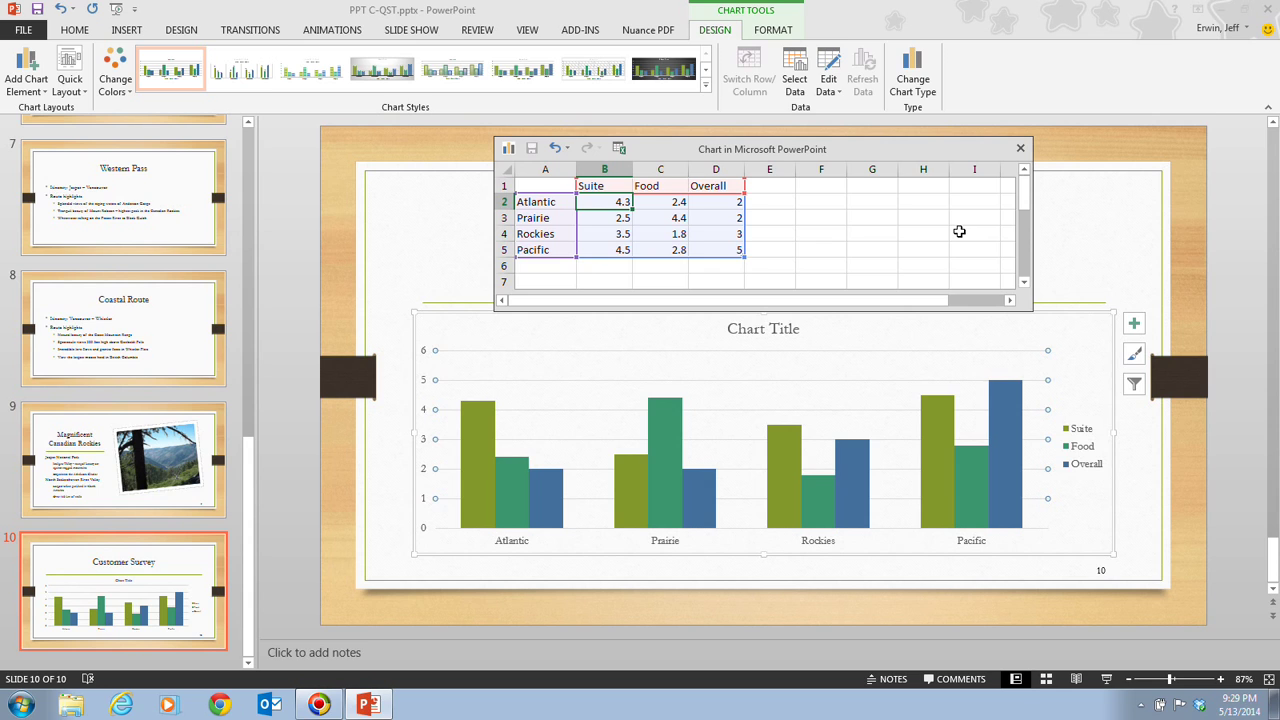
{"action": "type", "text": "7"}
{"action": "type", "text": "9%"}
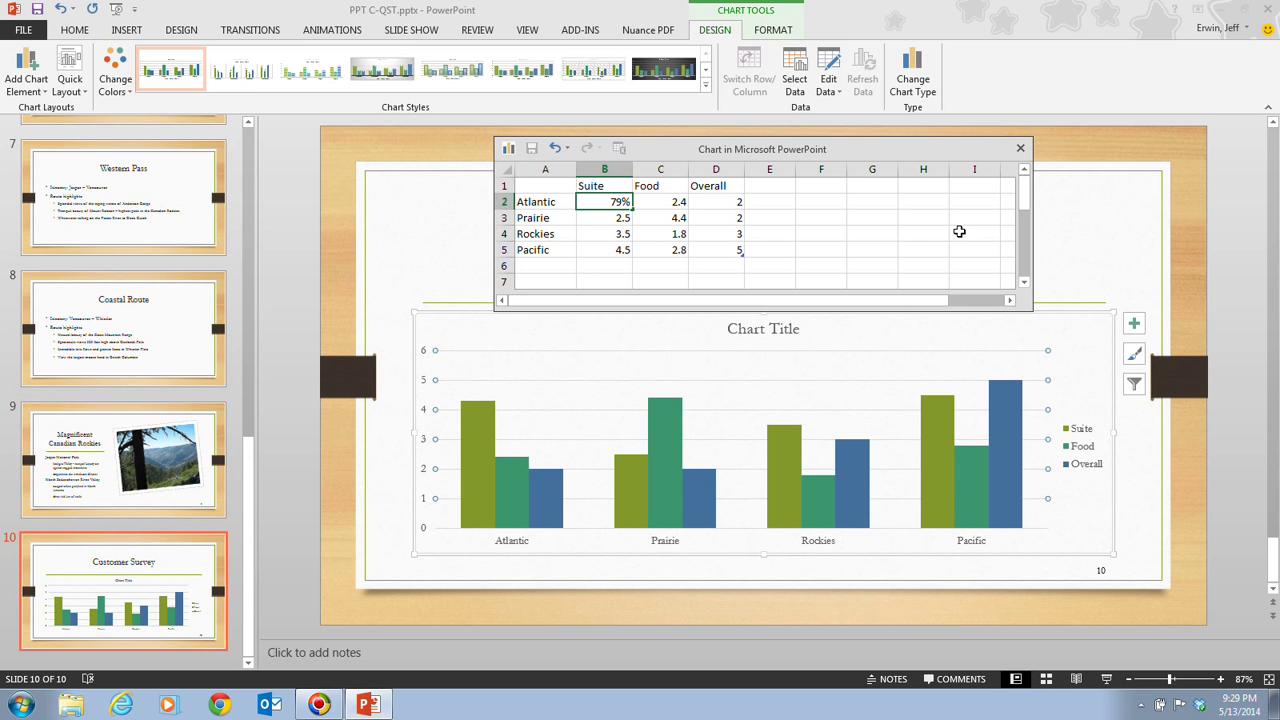
{"action": "key", "text": "Tab"}
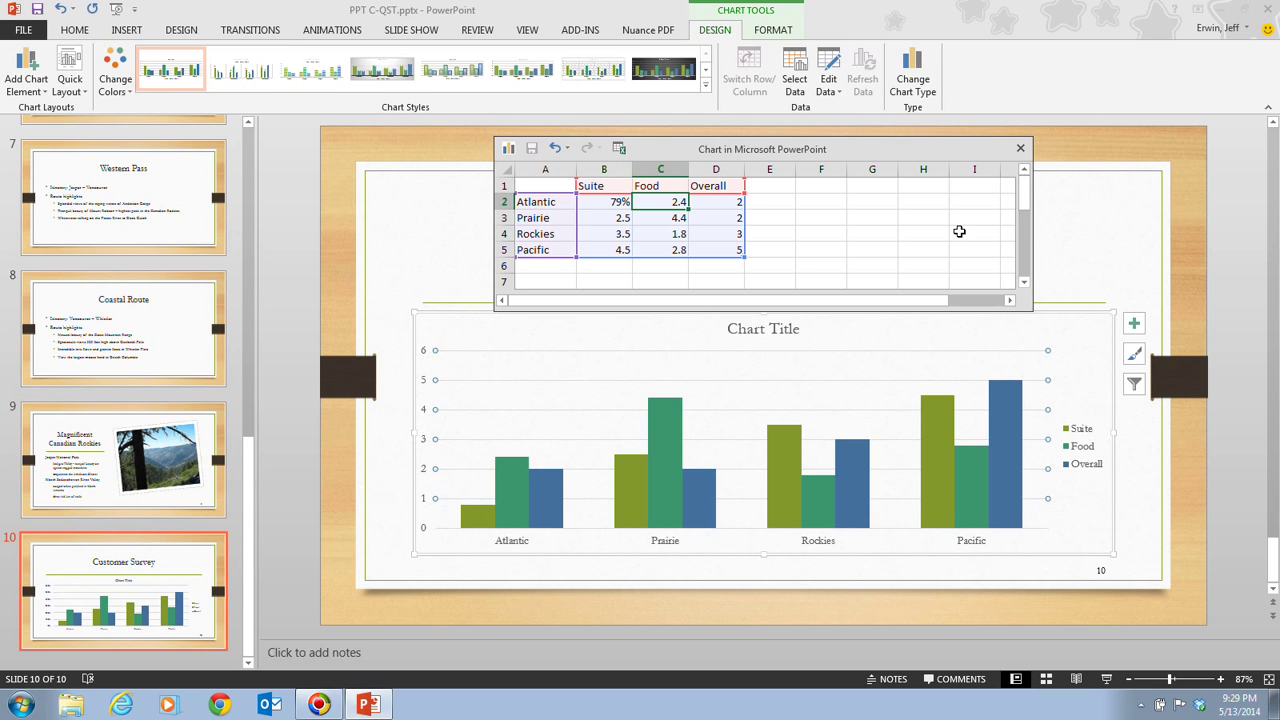
{"action": "type", "text": "4"}
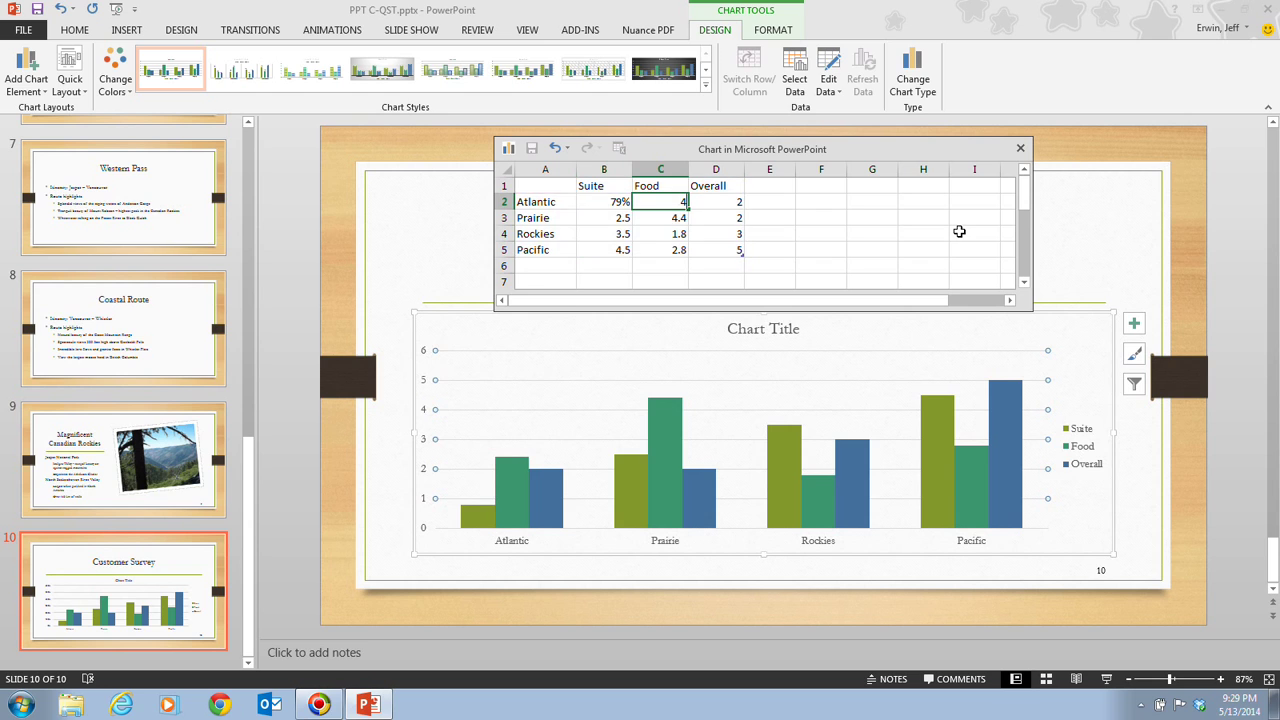
{"action": "type", "text": "2%"}
{"action": "key", "text": "Tab"}
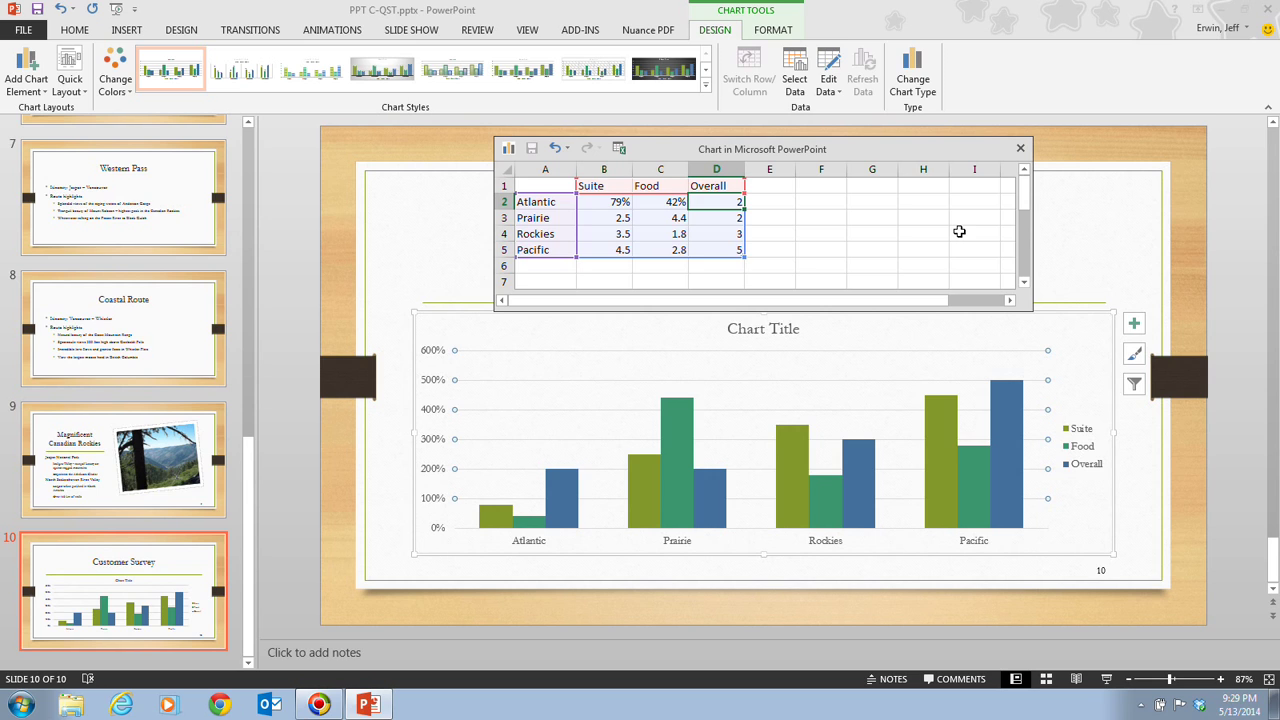
{"action": "type", "text": "64"}
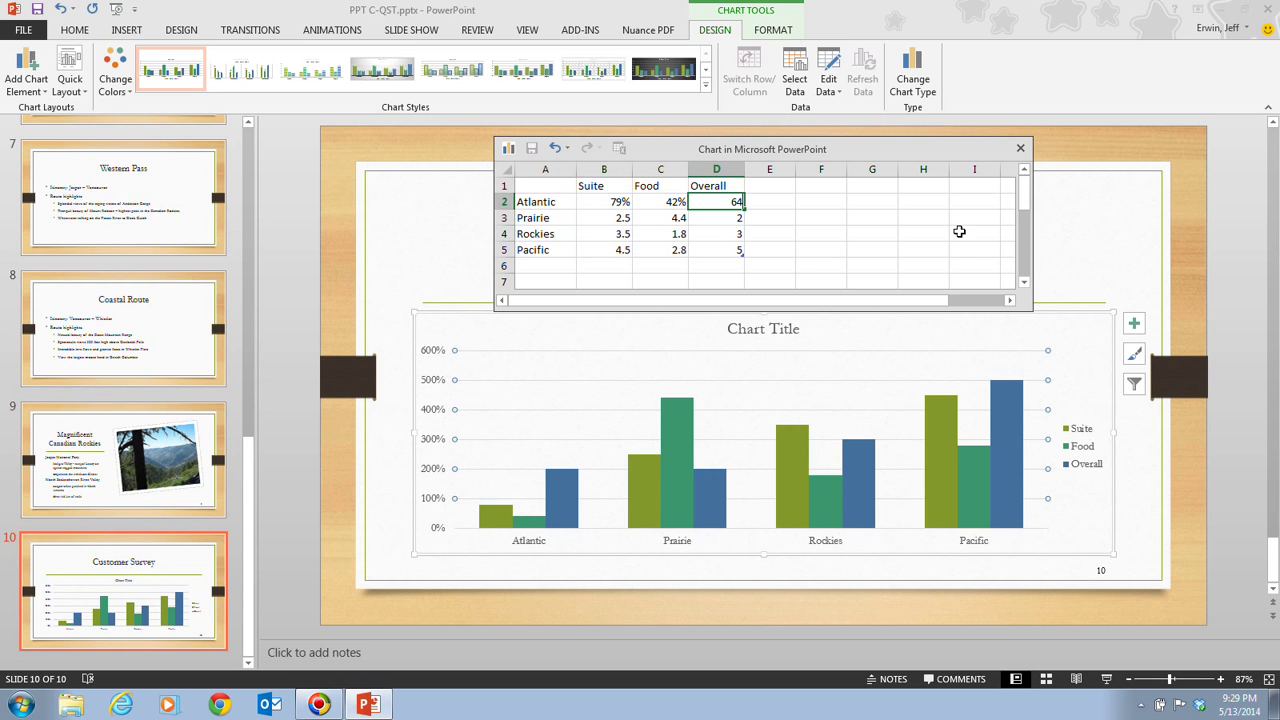
{"action": "type", "text": "%"}
{"action": "key", "text": "Return"}
{"action": "key", "text": "Left"}
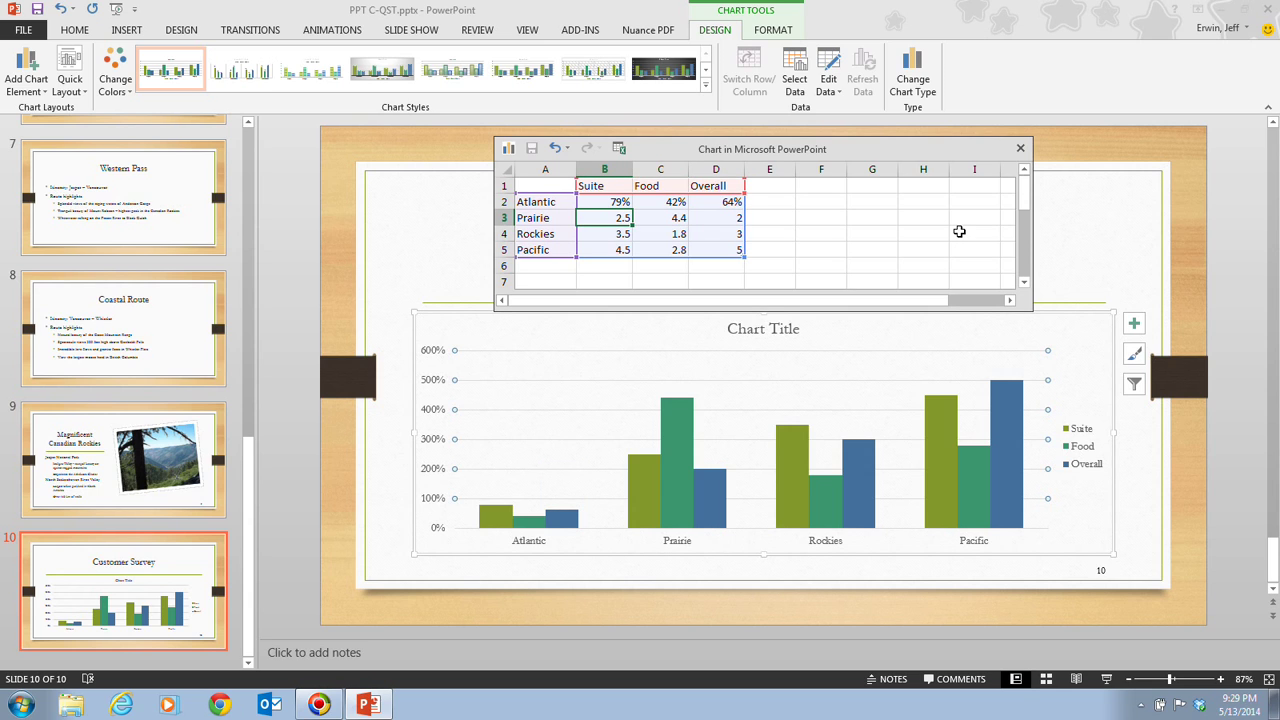
{"action": "type", "text": "69%"}
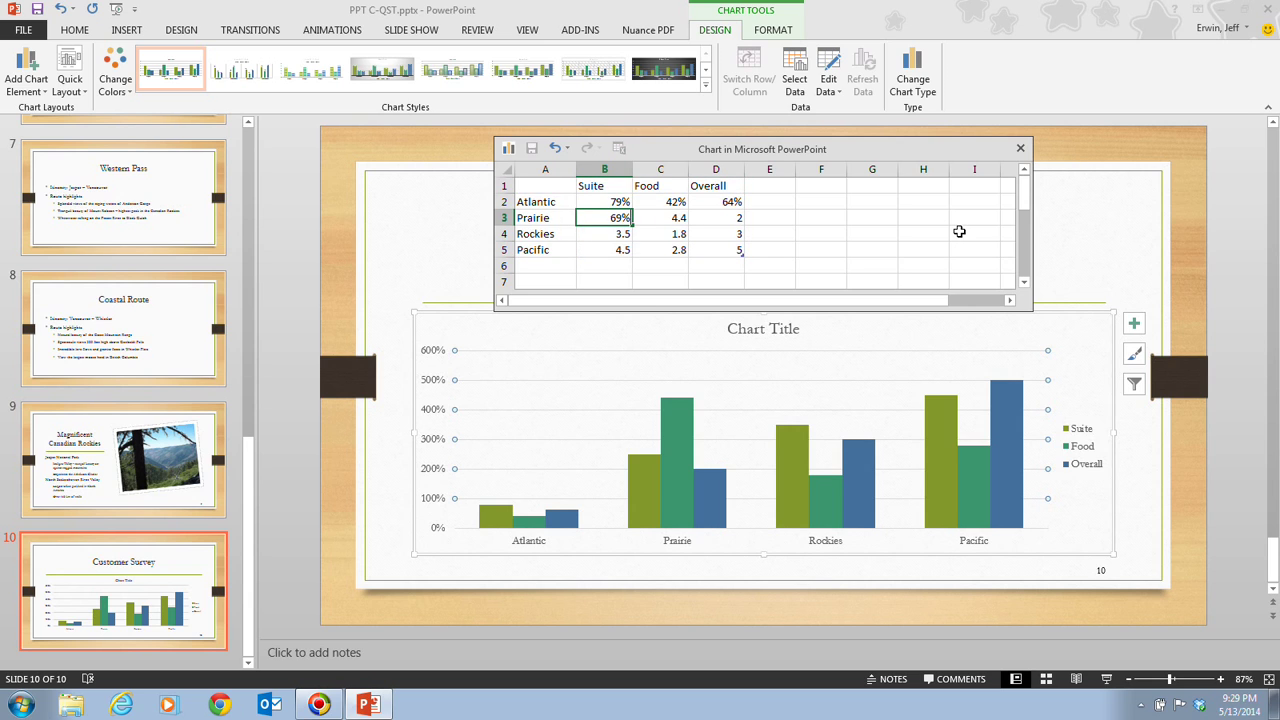
{"action": "key", "text": "Tab"}
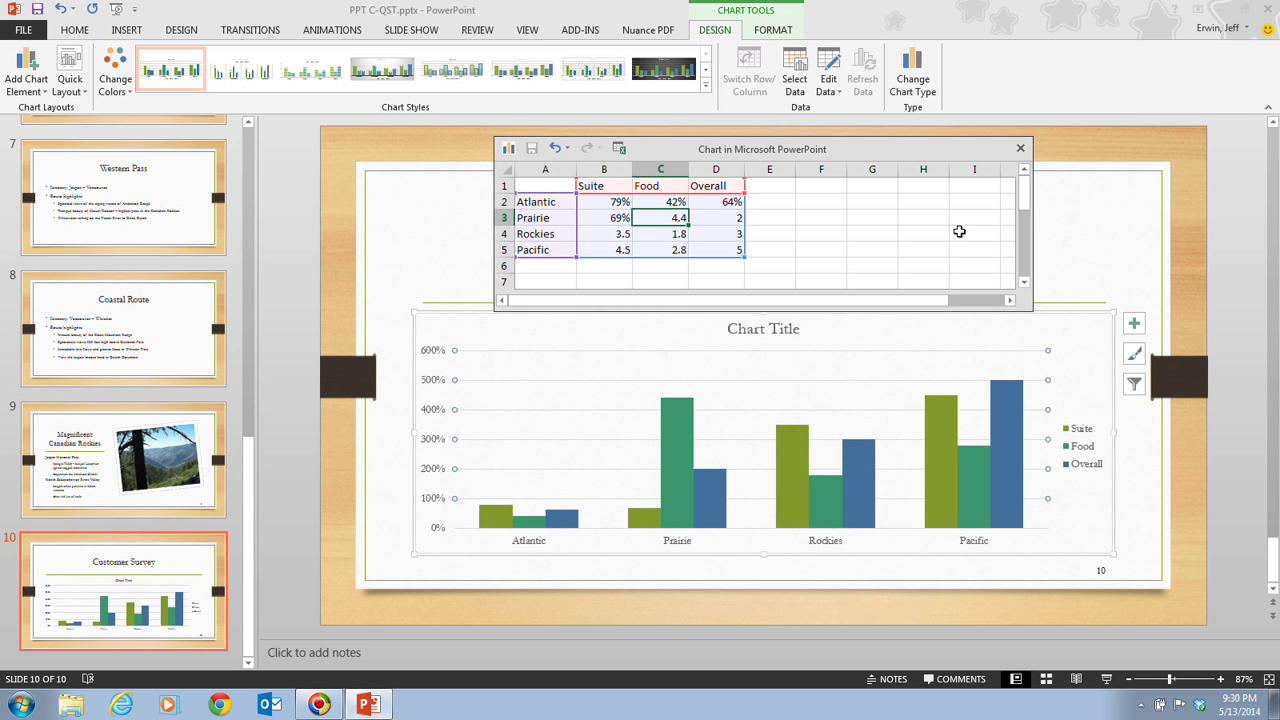
{"action": "type", "text": "79"}
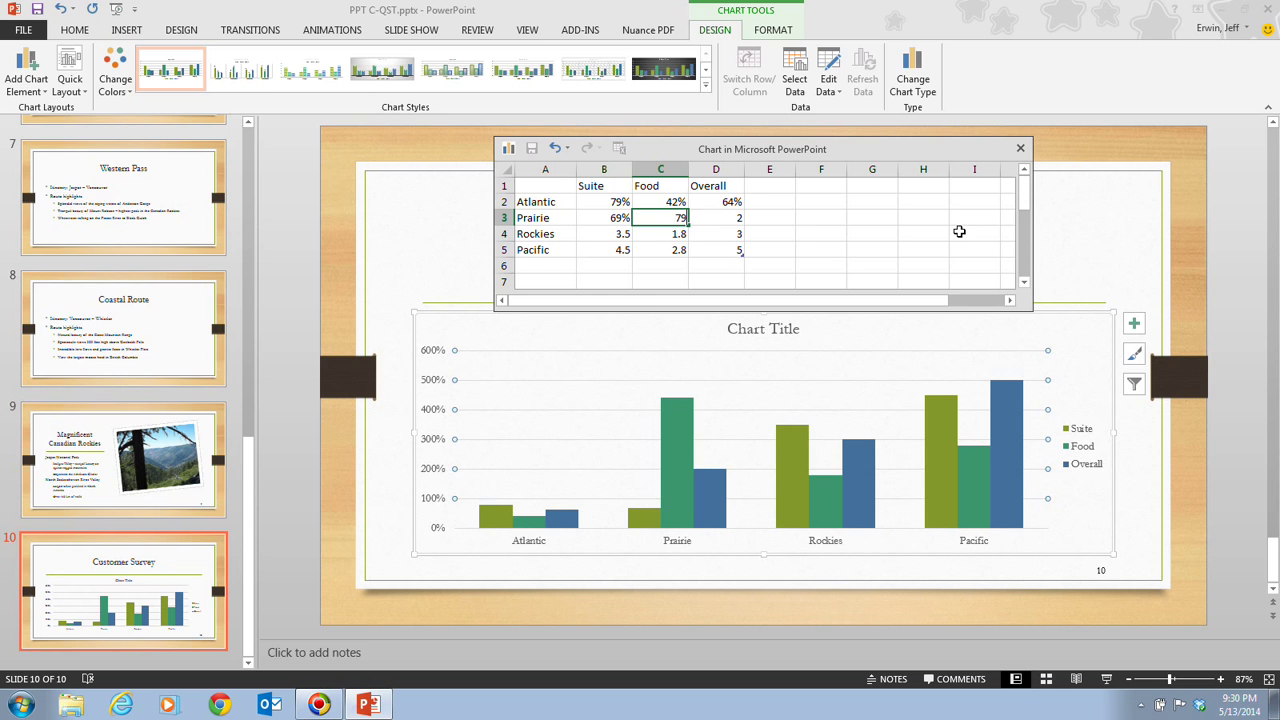
{"action": "type", "text": "%"}
{"action": "key", "text": "Tab"}
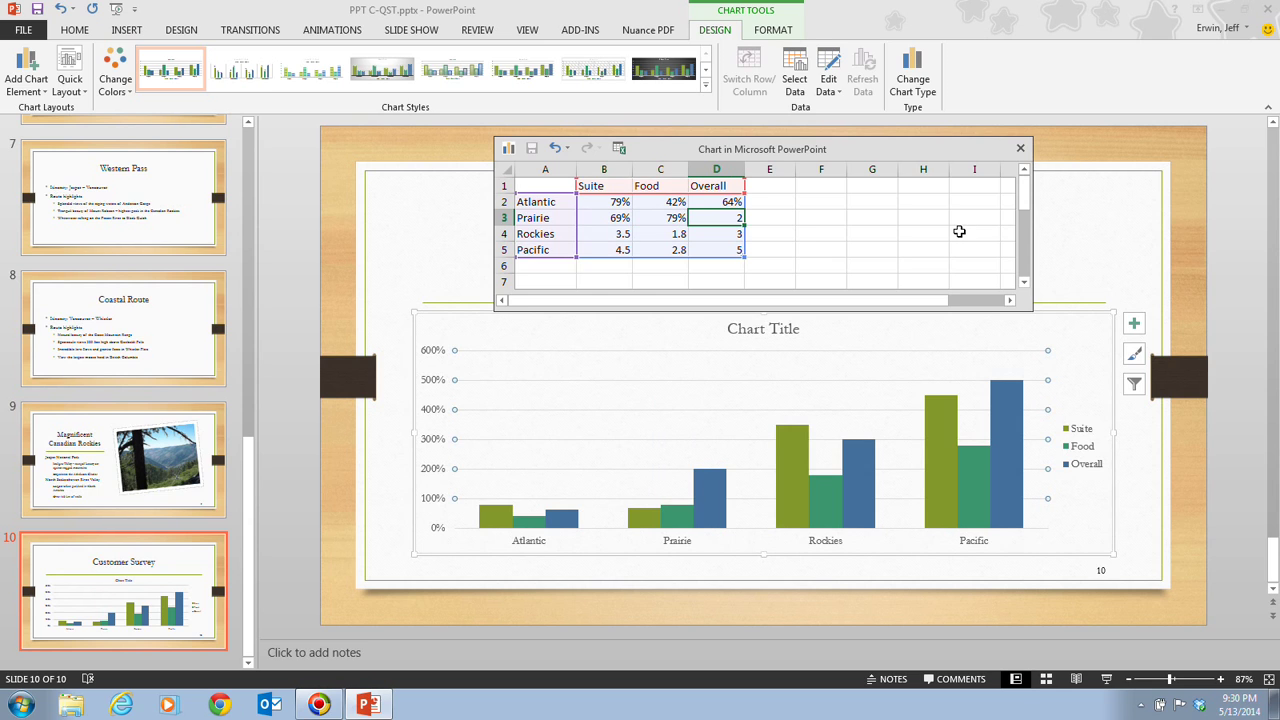
{"action": "type", "text": "82"}
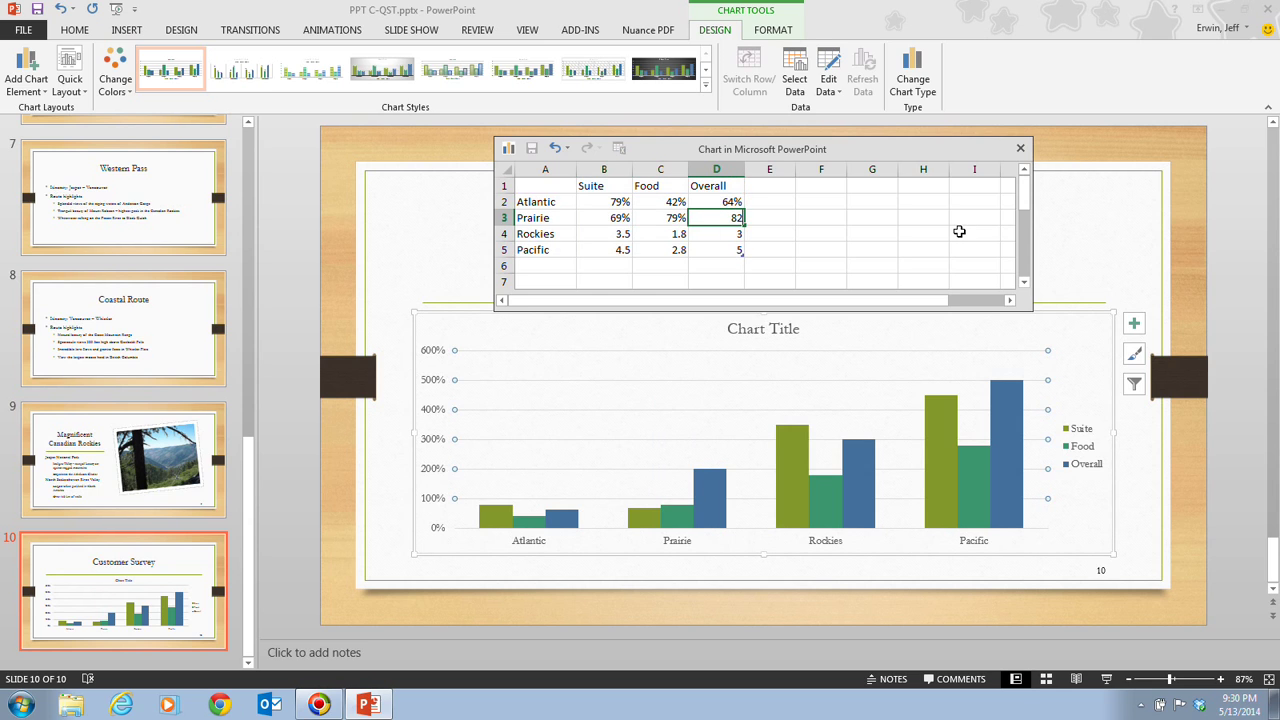
{"action": "type", "text": "%"}
{"action": "key", "text": "Return"}
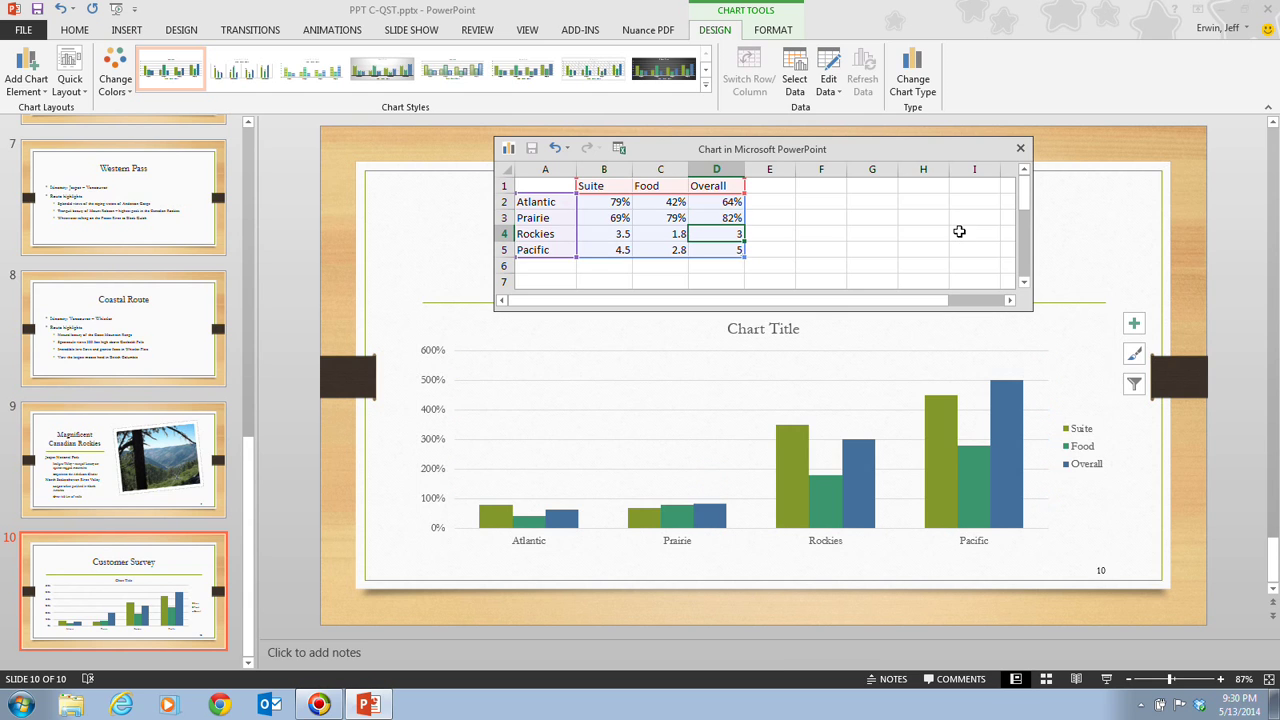
Enter Suite/Food/Overall ratings for Rockies (83%, 63%, 65%) and Pacific (56%, 89%, 92%)
{"action": "key", "text": "Left"}
{"action": "key", "text": "Left"}
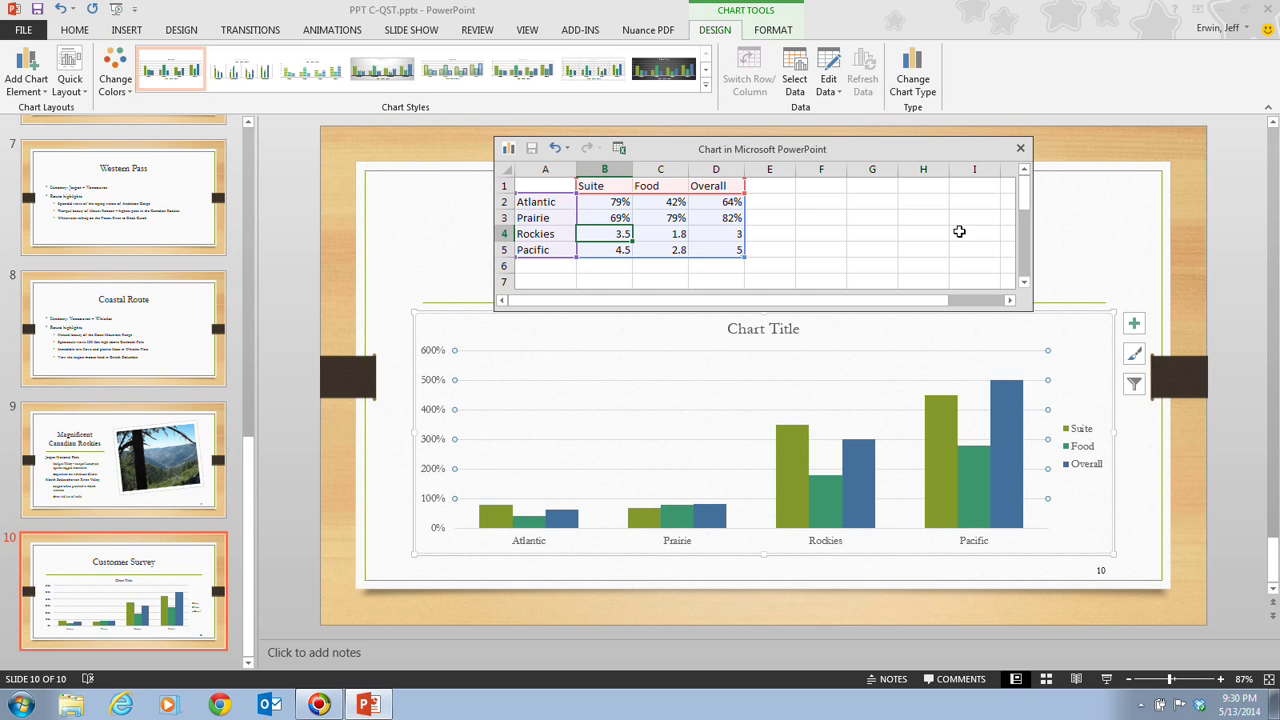
{"action": "type", "text": "8"}
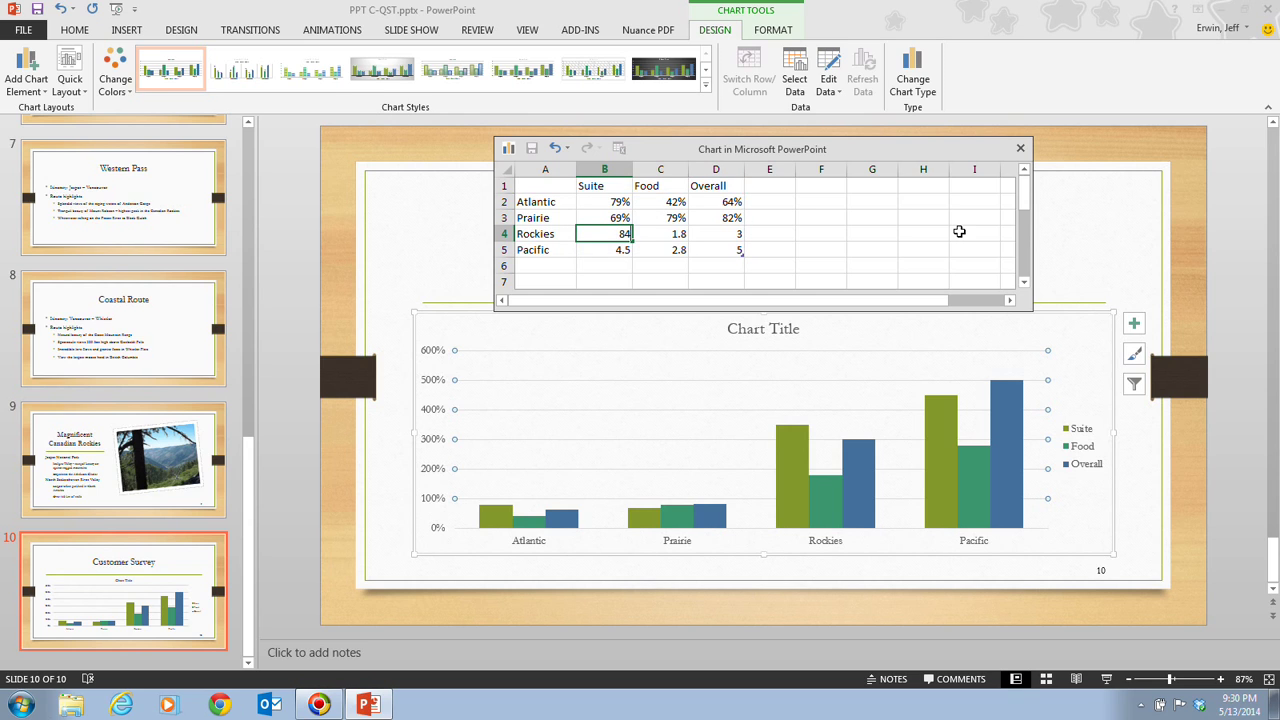
{"action": "type", "text": "3"}
{"action": "type", "text": "%"}
{"action": "key", "text": "Tab"}
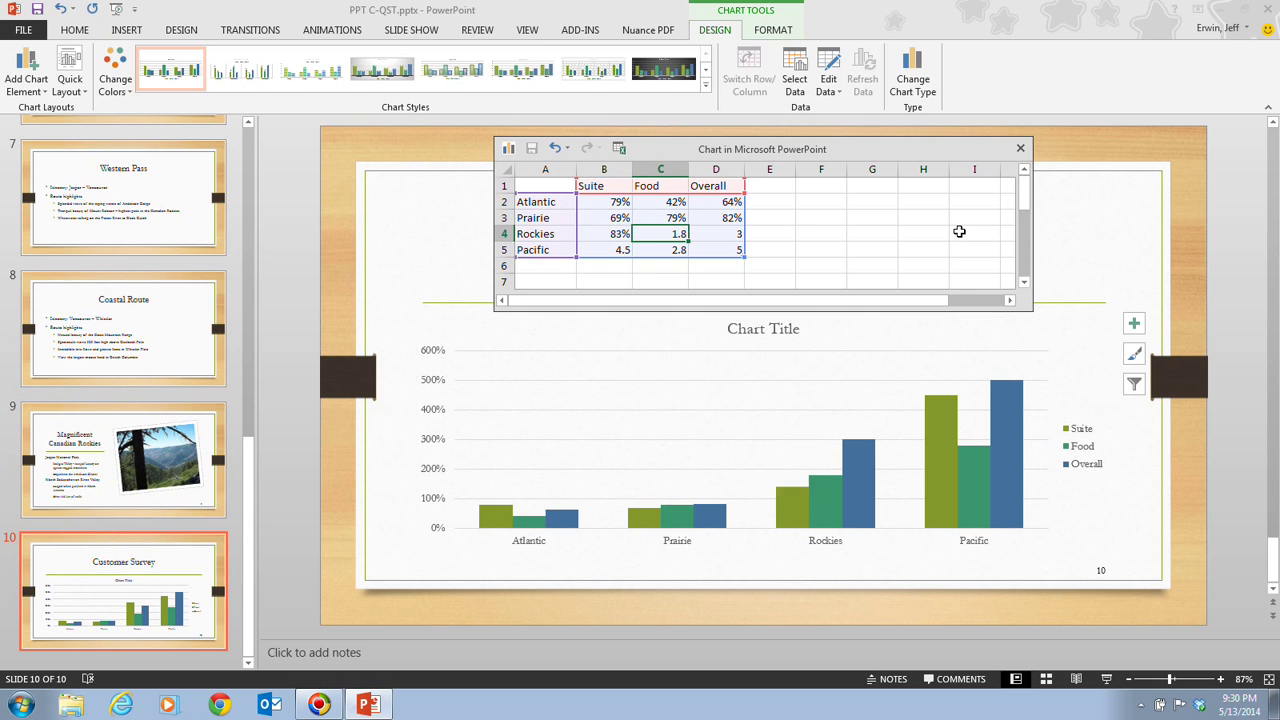
{"action": "type", "text": "6"}
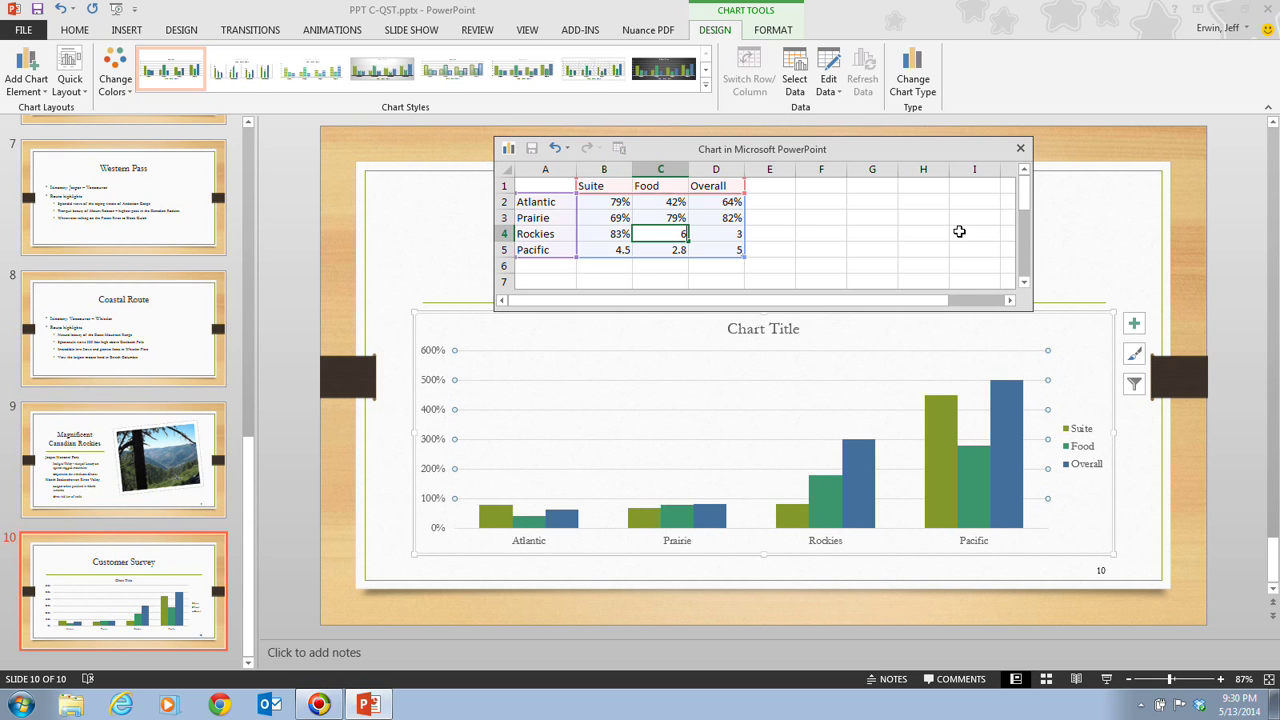
{"action": "type", "text": "3%"}
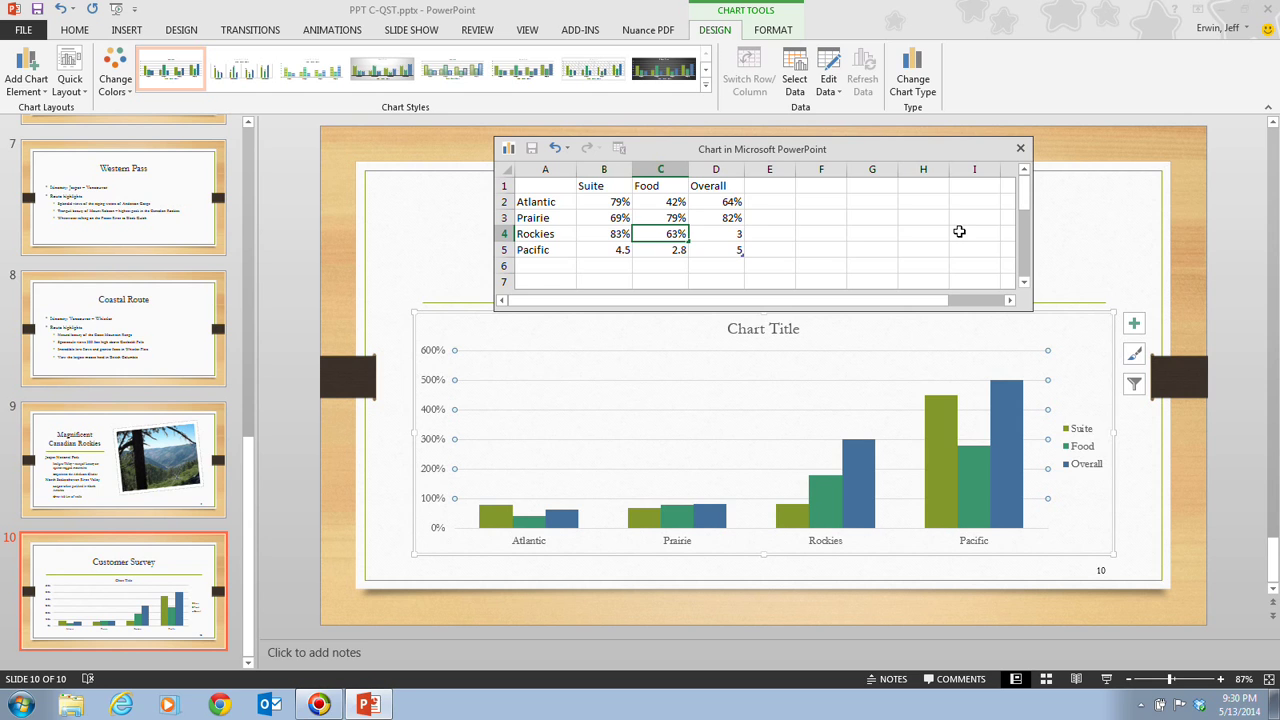
{"action": "key", "text": "Tab"}
{"action": "type", "text": "65"}
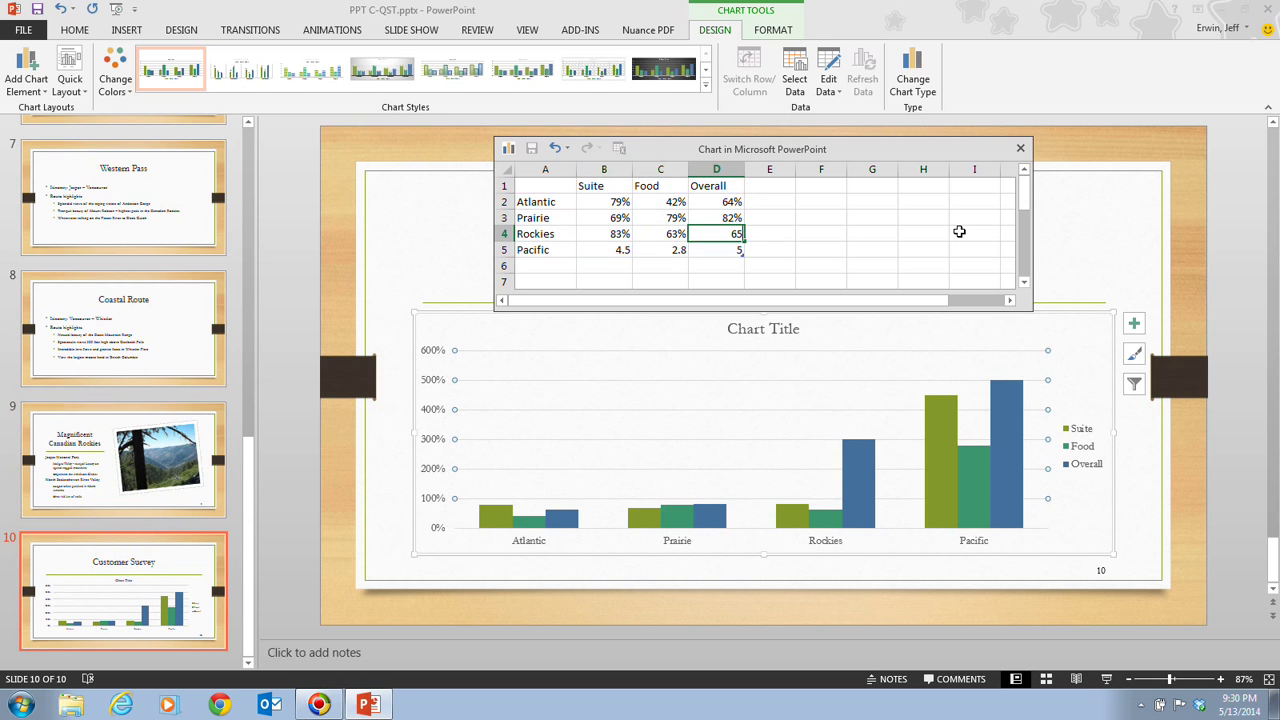
{"action": "type", "text": "%"}
{"action": "key", "text": "Return"}
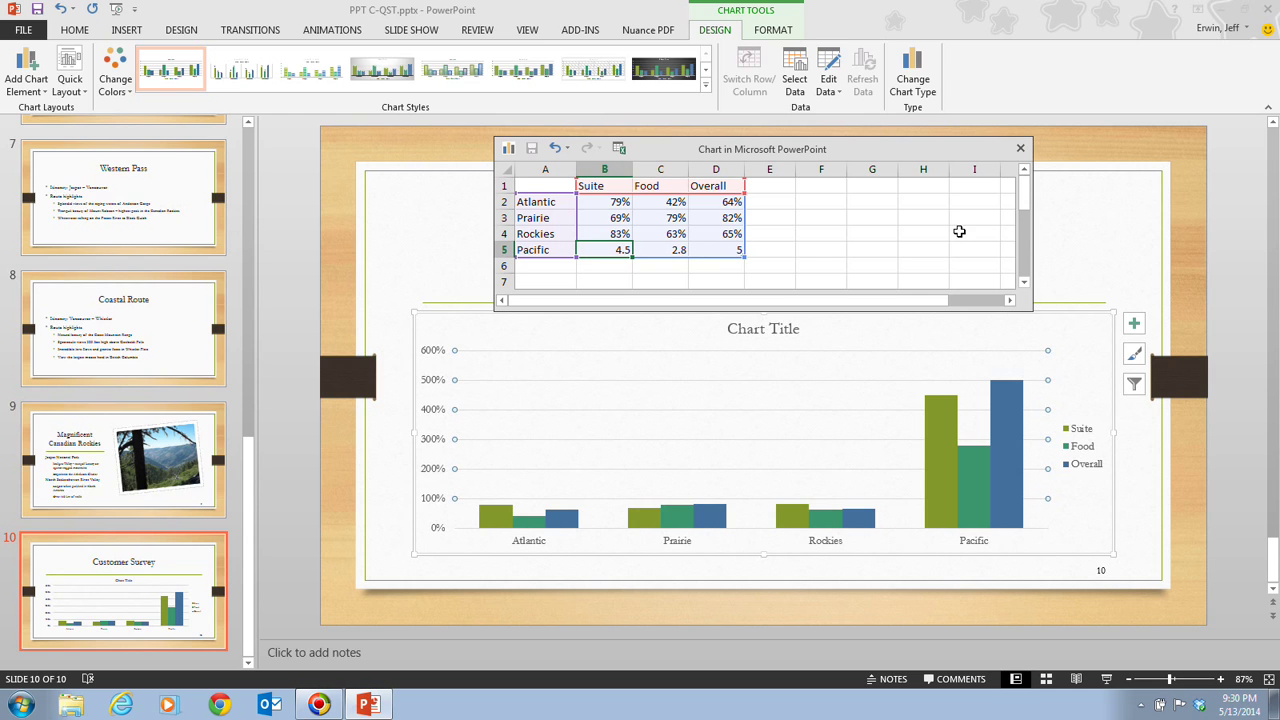
{"action": "type", "text": "56"}
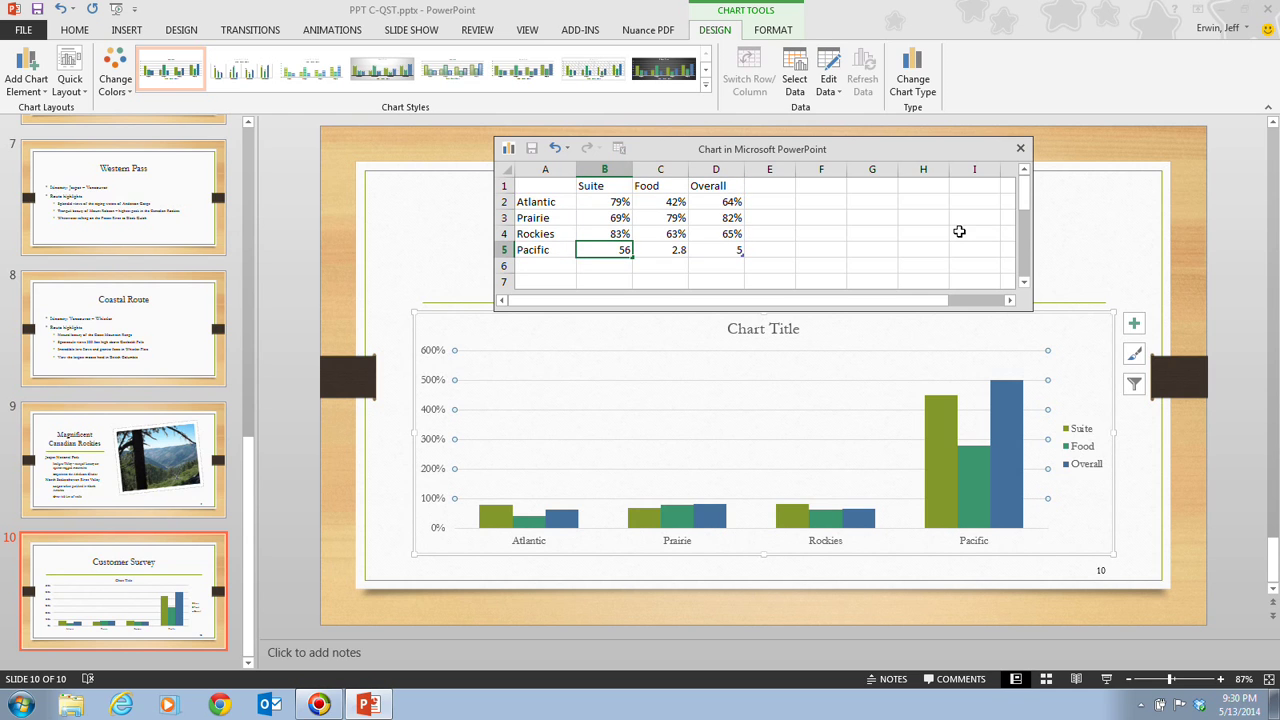
{"action": "type", "text": "%"}
{"action": "key", "text": "Tab"}
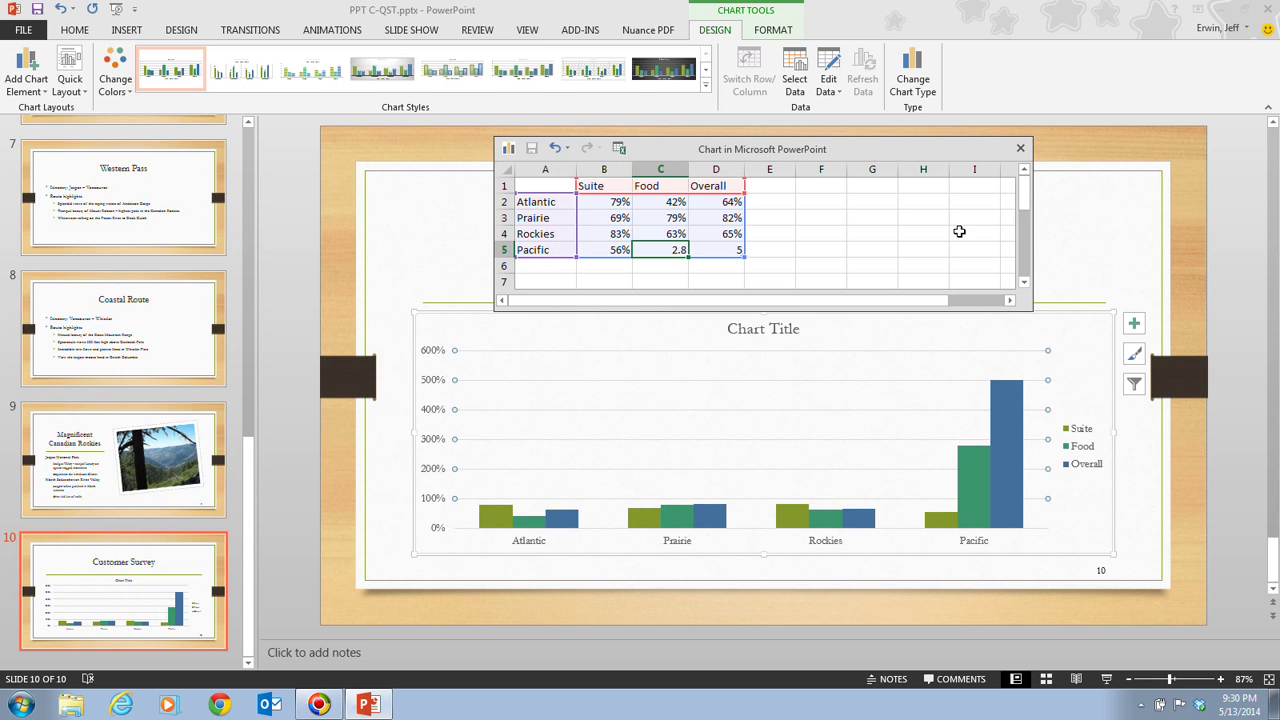
{"action": "type", "text": "89"}
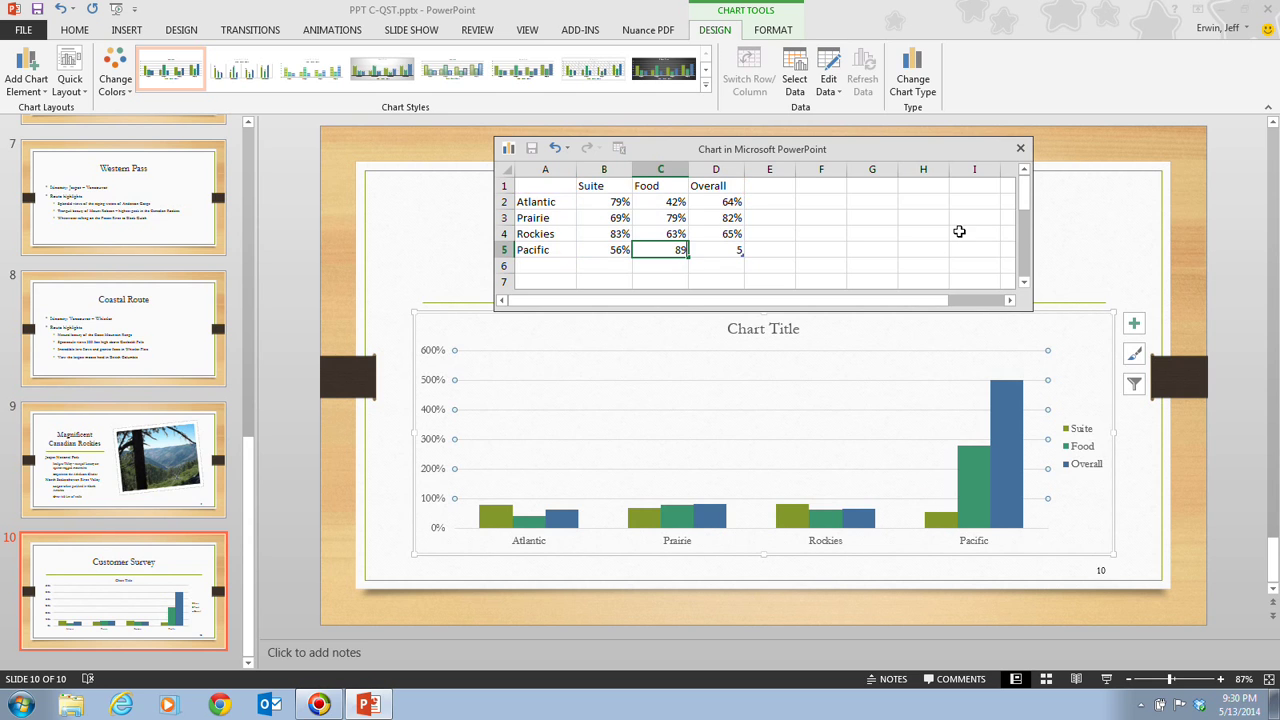
{"action": "type", "text": "%"}
{"action": "key", "text": "Tab"}
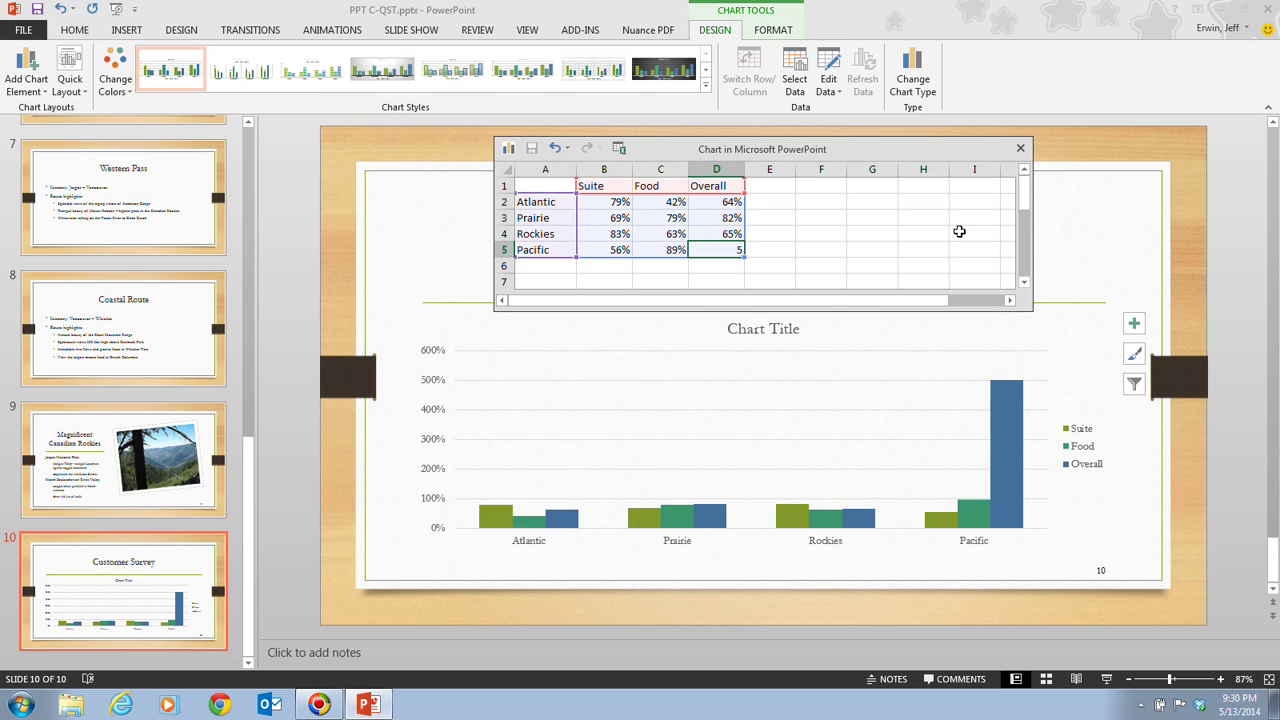
{"action": "type", "text": "9"}
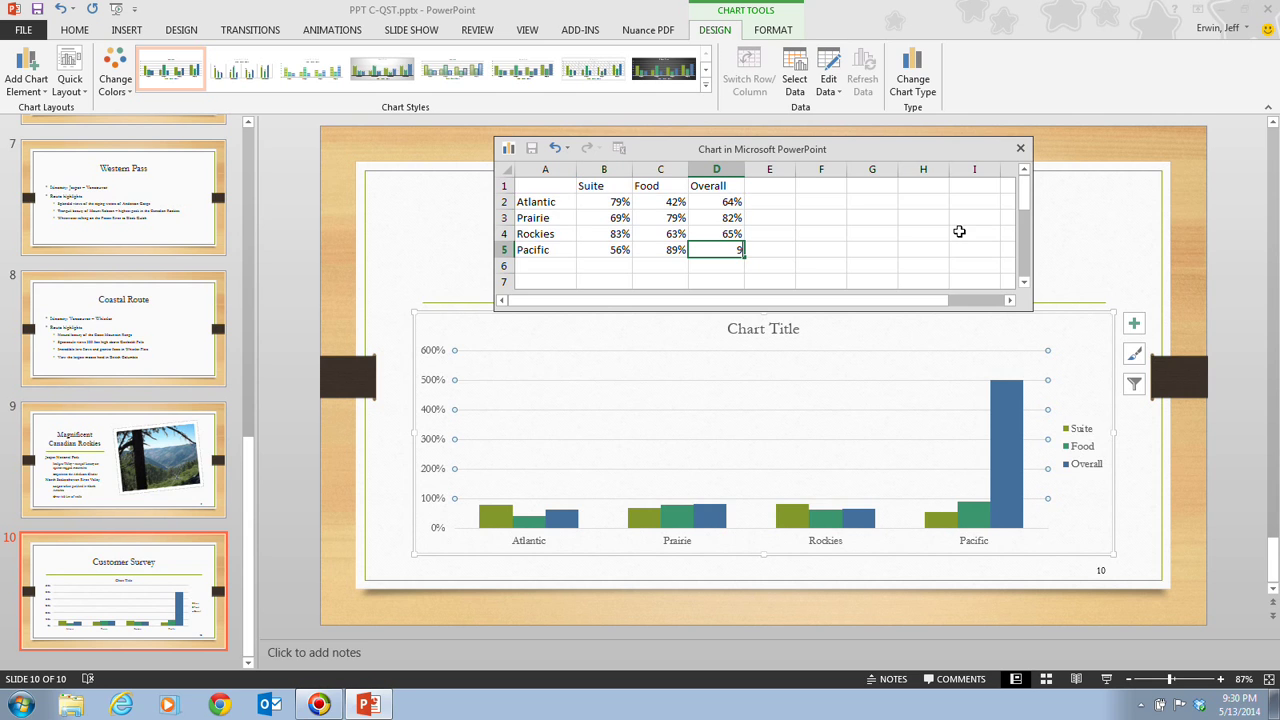
{"action": "type", "text": "2%"}
{"action": "key", "text": "Return"}
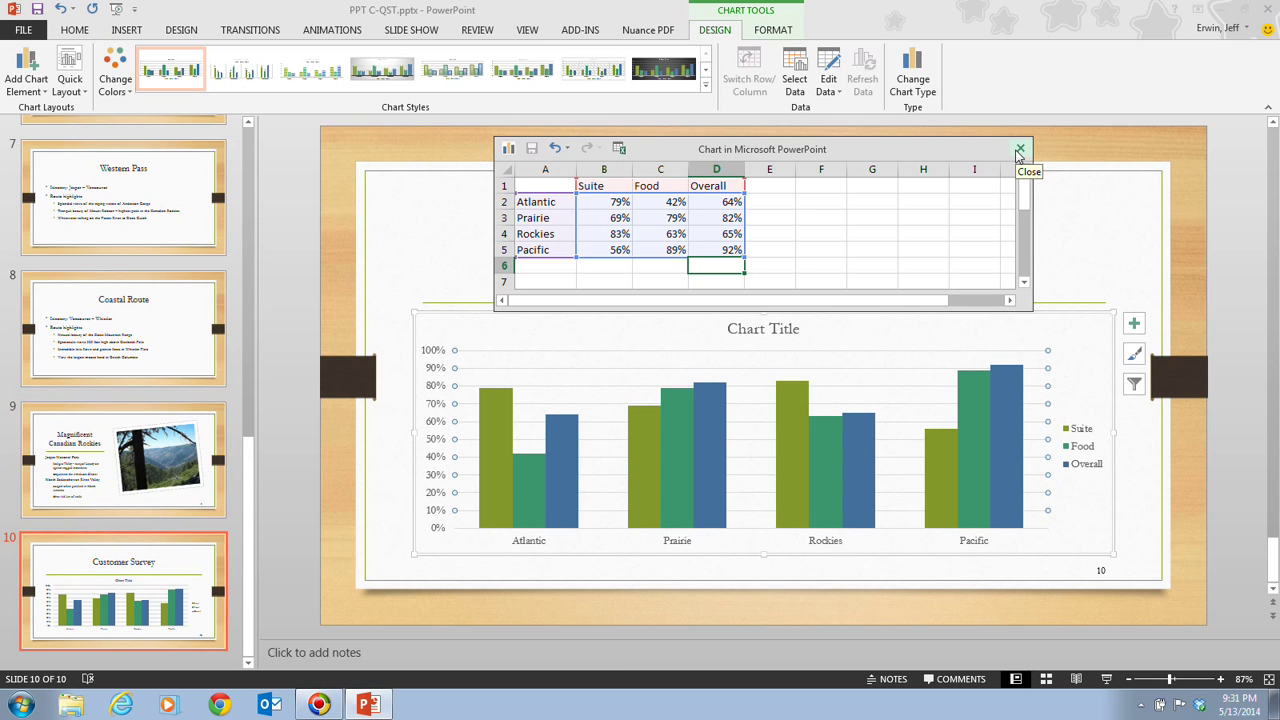
{"action": "left_click", "coordinate": [1138, 216]}
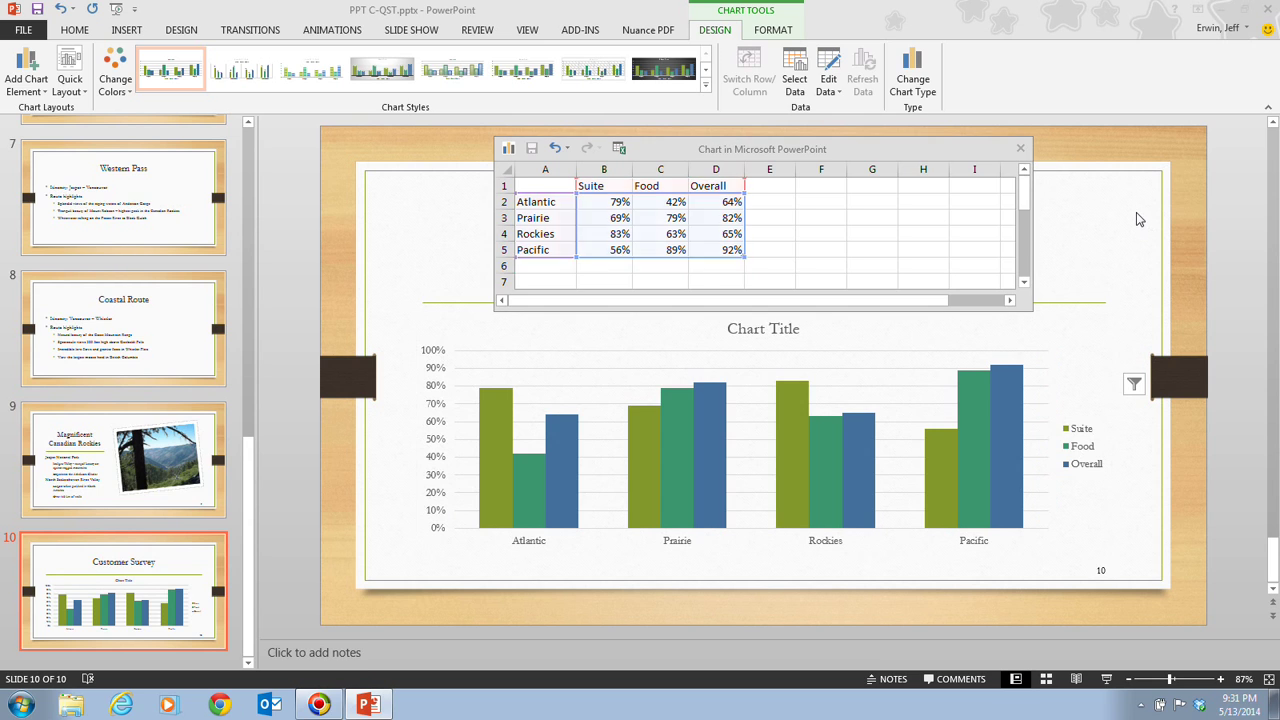
{"action": "left_click", "coordinate": [1020, 148]}
{"action": "left_click", "coordinate": [884, 376]}
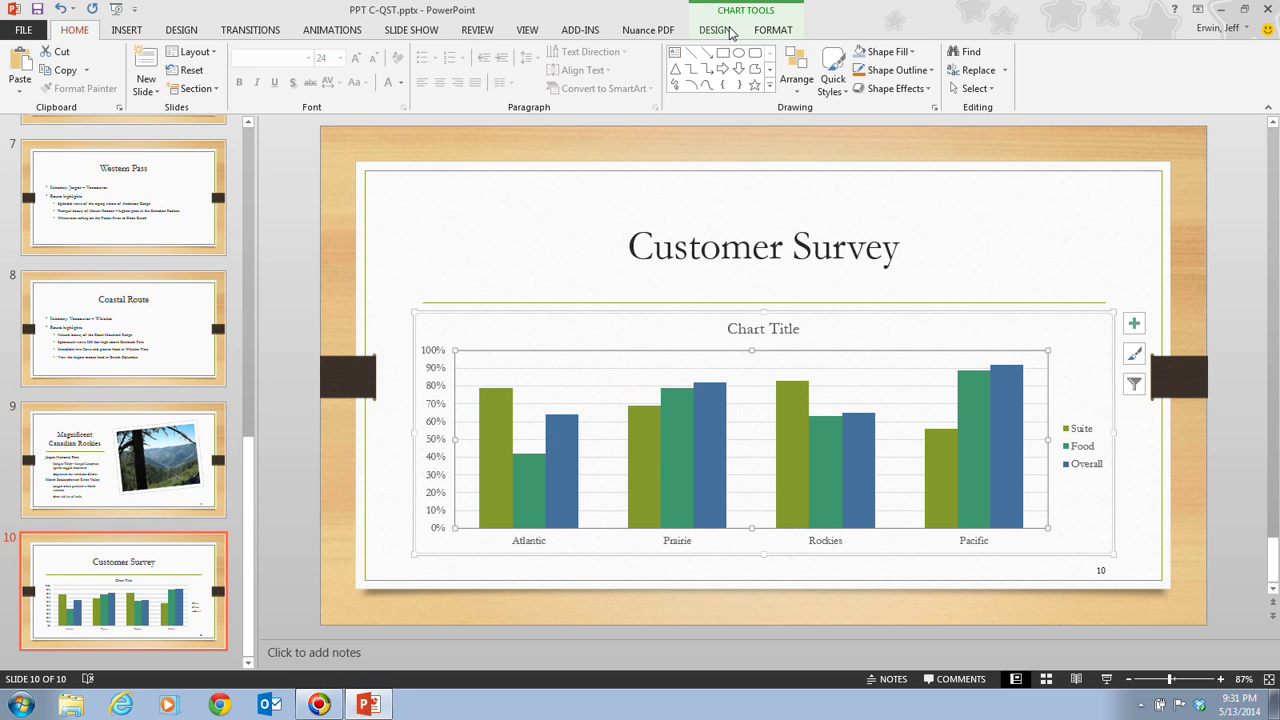
{"action": "left_click", "coordinate": [730, 30]}
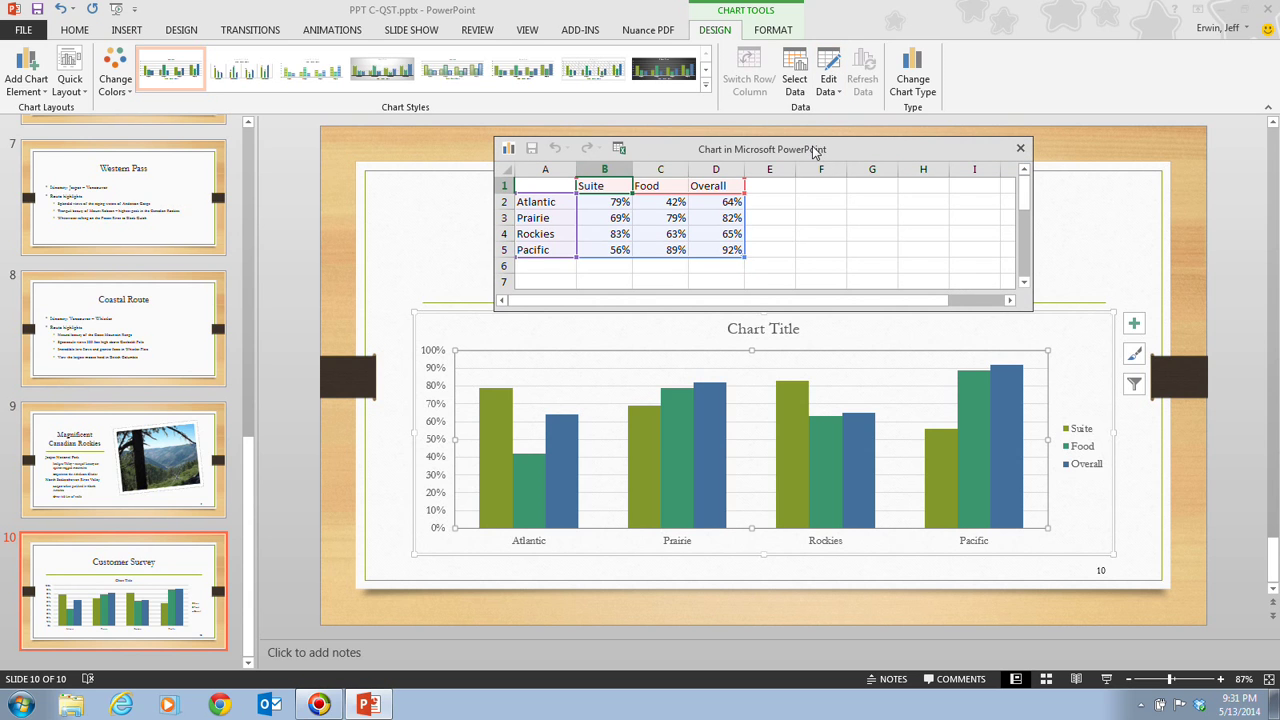
{"action": "left_click_drag", "start_coordinate": [815, 149], "coordinate": [831, 165]}
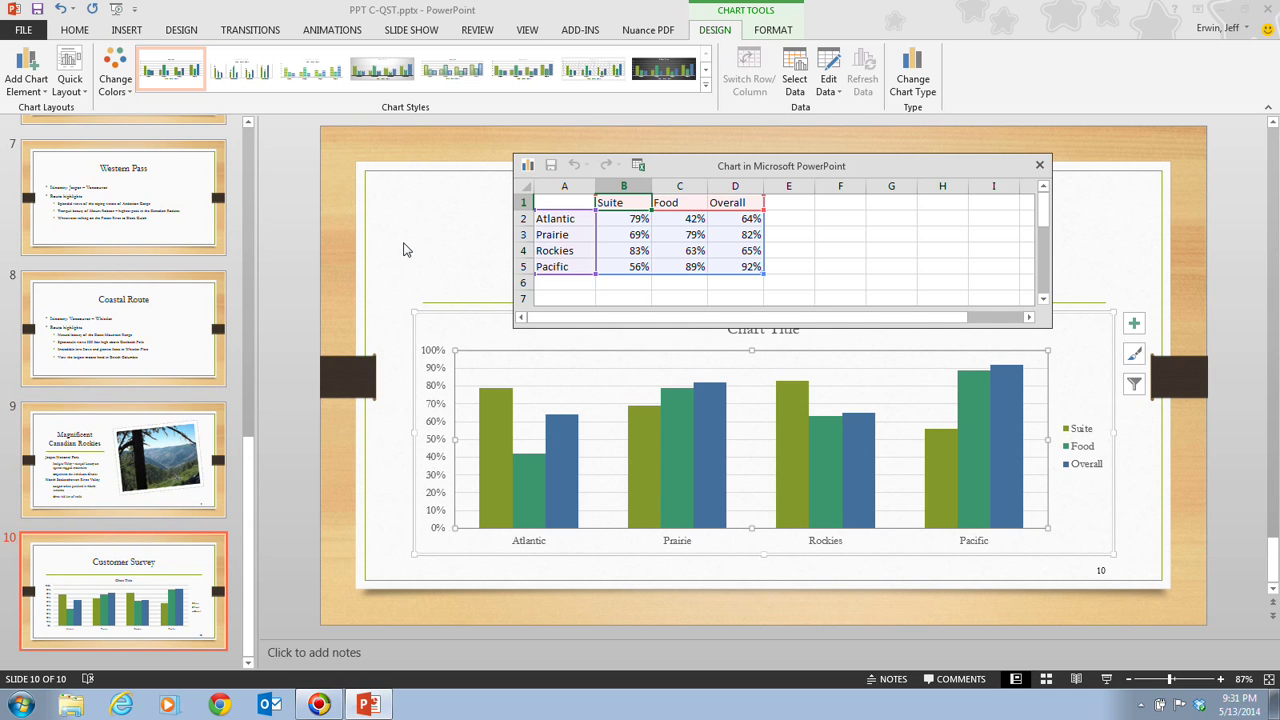
Switch rows and columns so bars group by rating with regions as series, then close the data sheet
{"action": "left_click", "coordinate": [748, 70]}
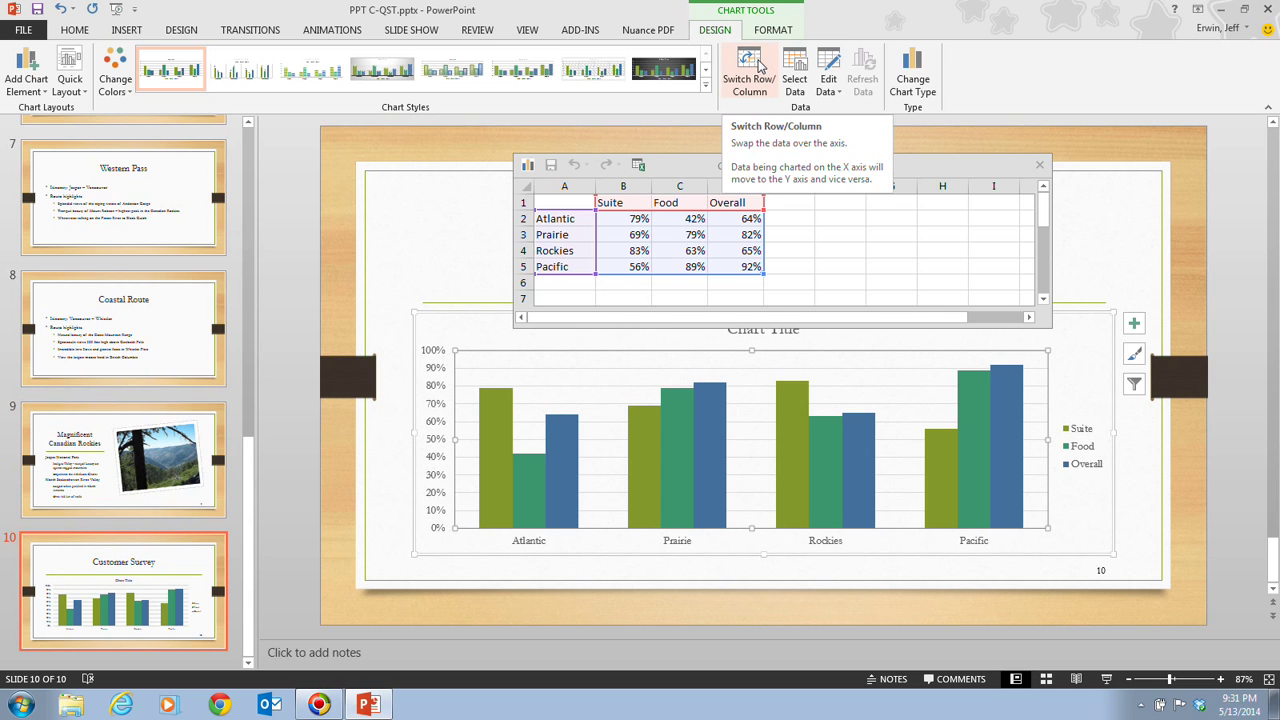
{"action": "left_click", "coordinate": [758, 65]}
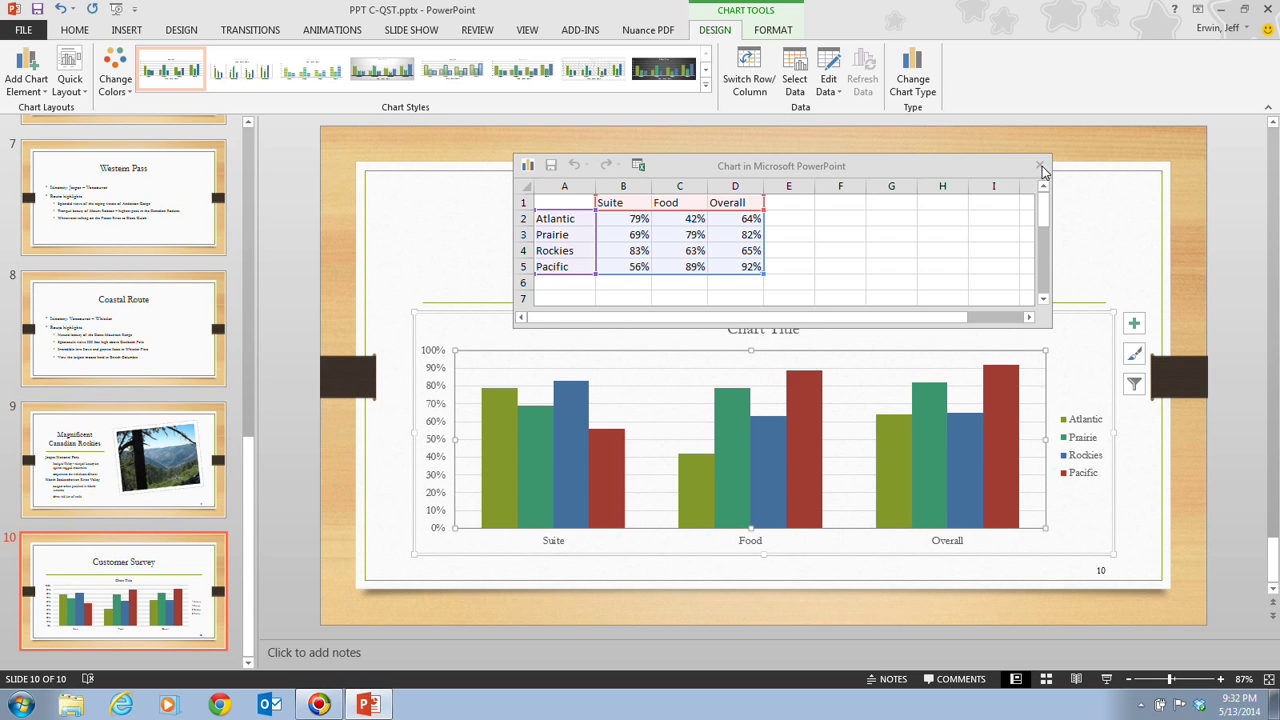
{"action": "left_click", "coordinate": [1042, 168]}
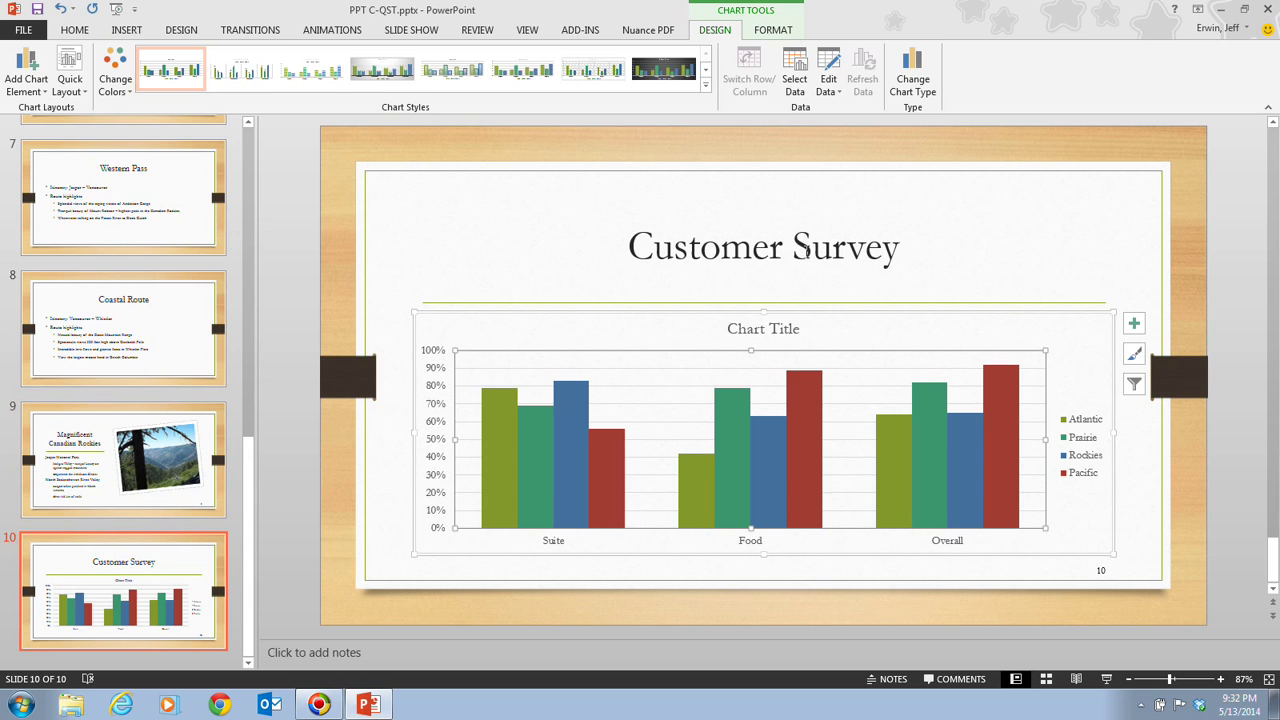
Replace the 'Chart Title' placeholder with 'Guest Satisfaction', fixing the 'Gues' typo
{"action": "left_click", "coordinate": [806, 250]}
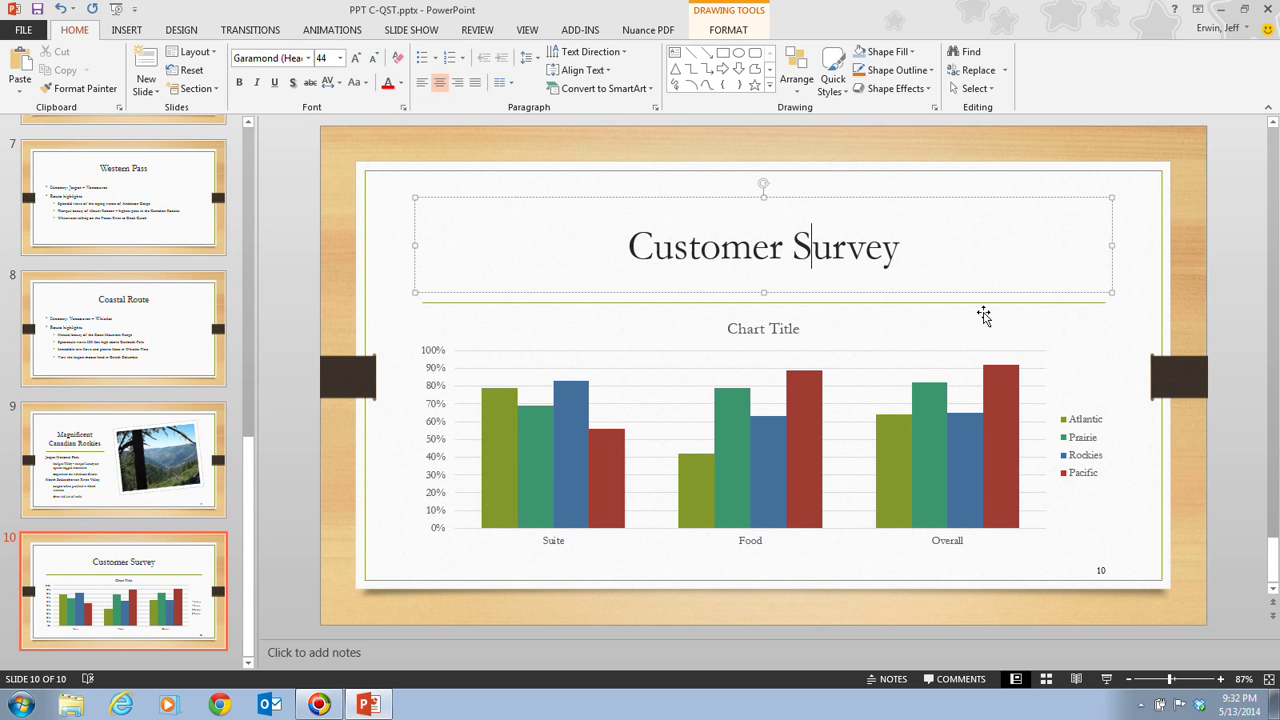
{"action": "left_click", "coordinate": [770, 332]}
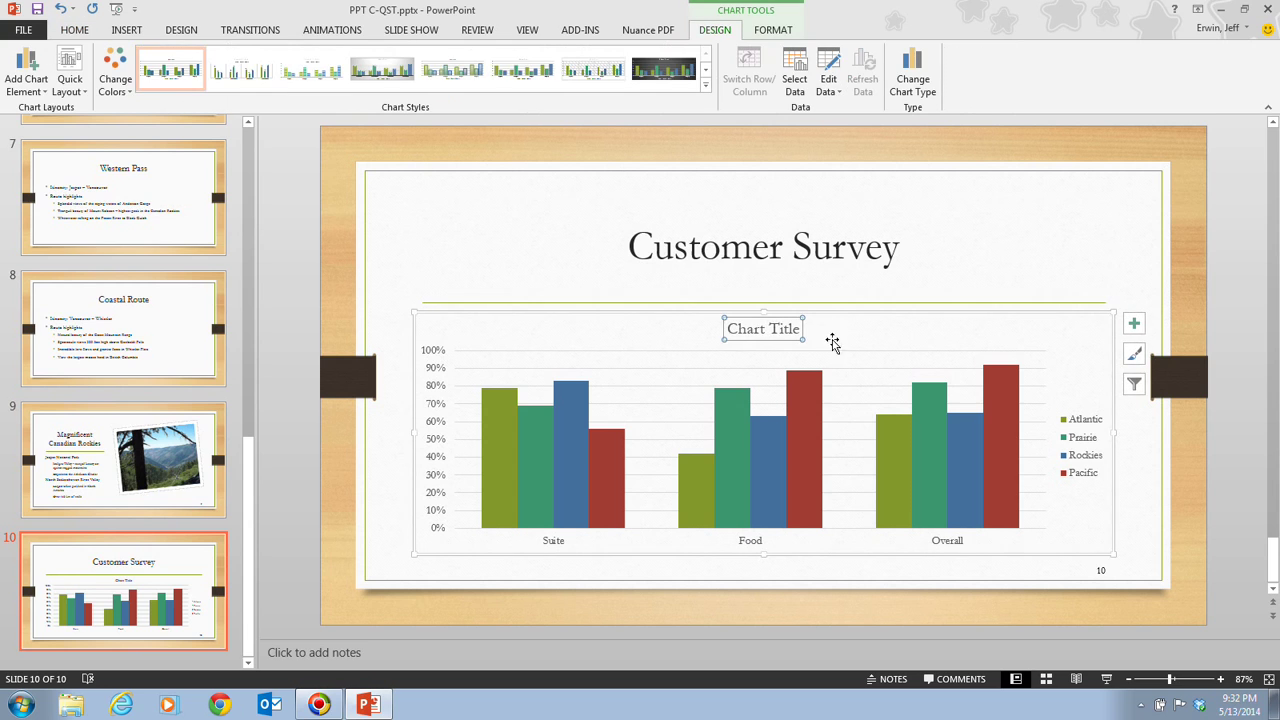
{"action": "left_click", "coordinate": [731, 329]}
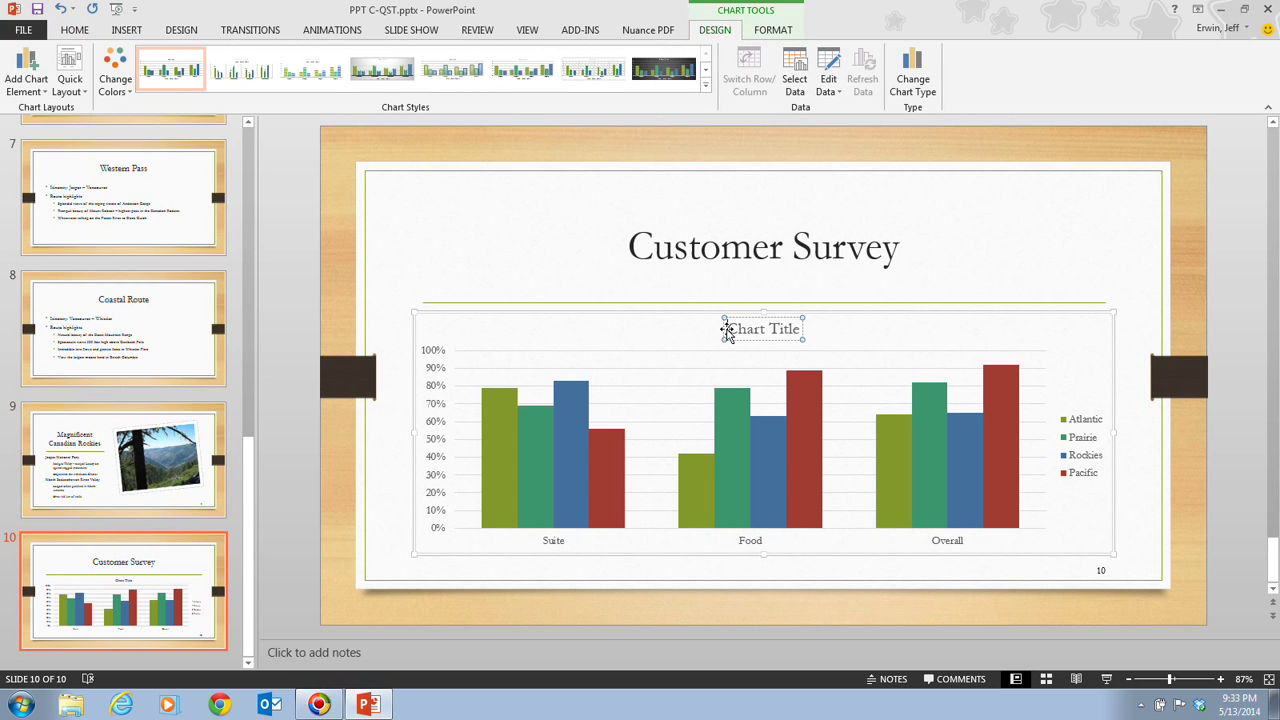
{"action": "left_click_drag", "start_coordinate": [729, 328], "coordinate": [795, 331]}
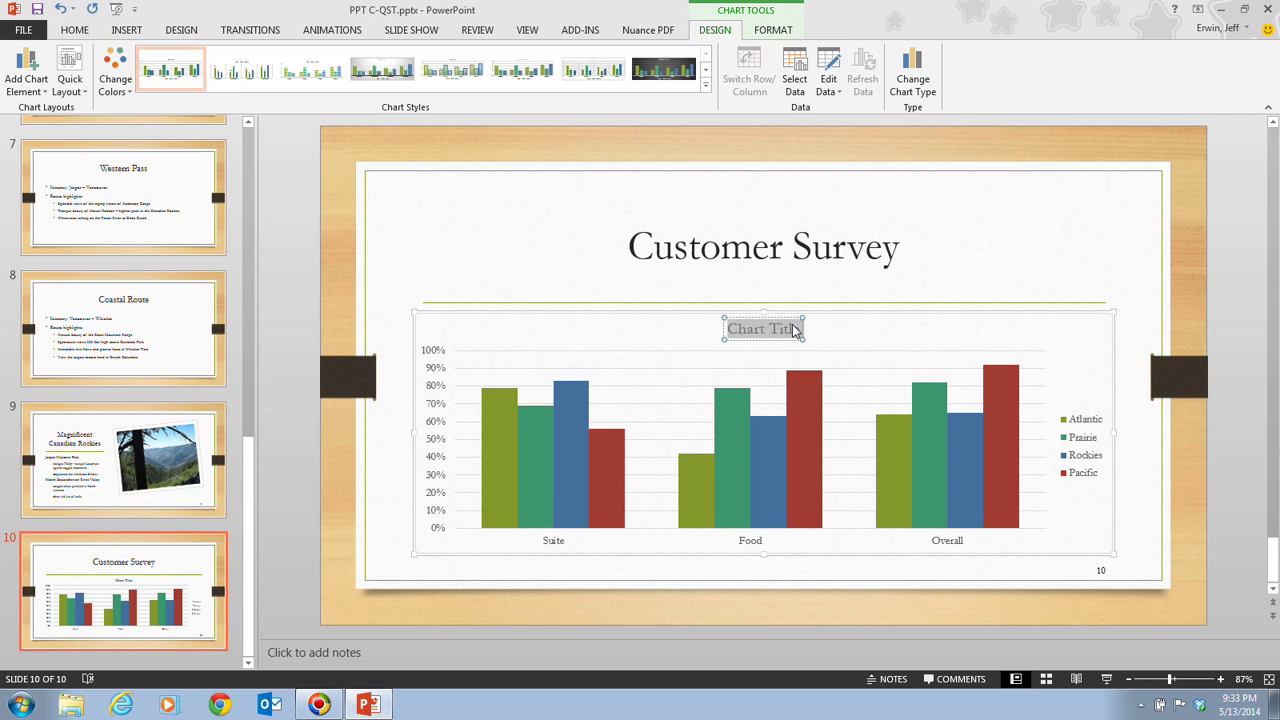
{"action": "type", "text": "Gues "}
{"action": "type", "text": "Sati"}
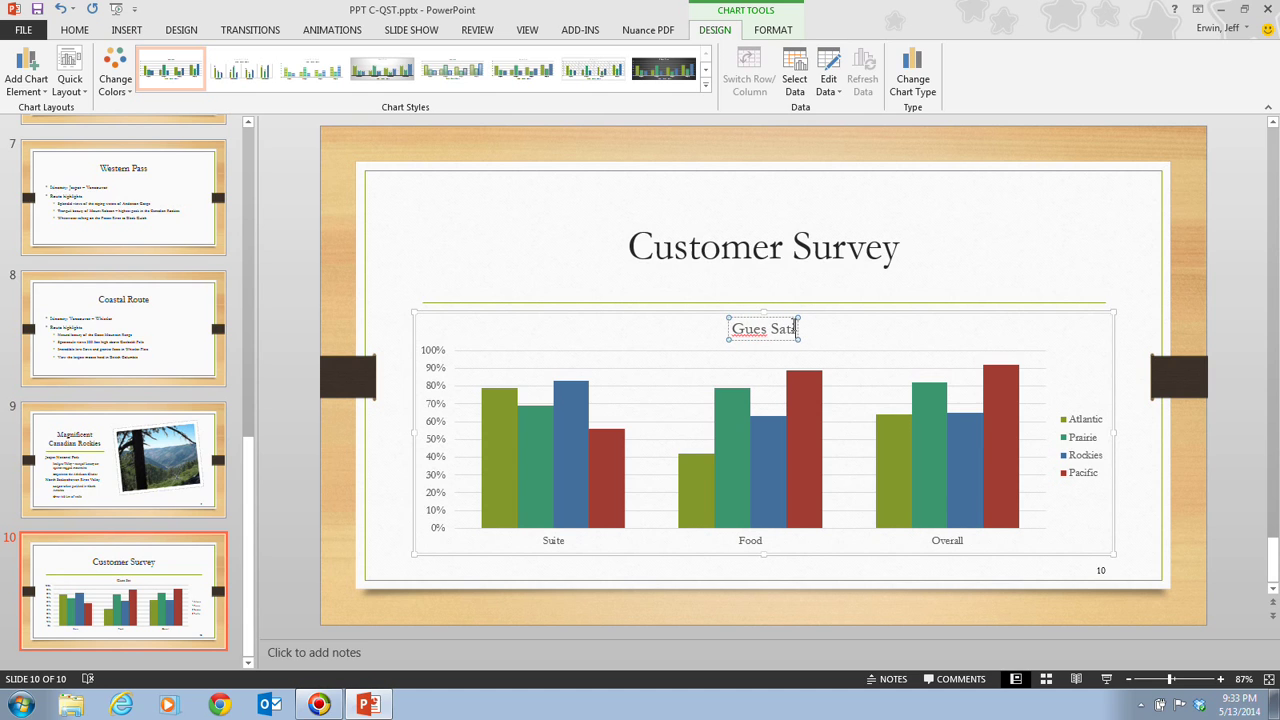
{"action": "type", "text": "sfaction"}
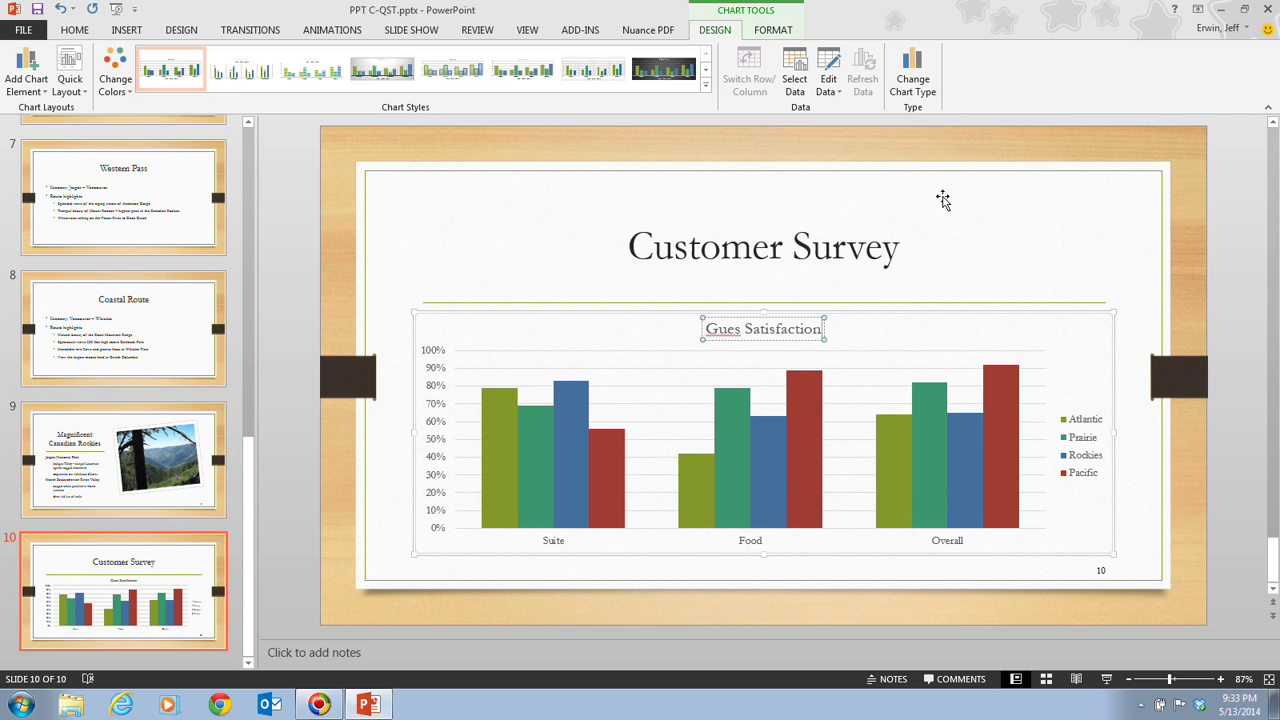
{"action": "key", "text": "Left"}
{"action": "key", "text": "Left"}
{"action": "key", "text": "Left"}
{"action": "key", "text": "Left"}
{"action": "key", "text": "Left"}
{"action": "key", "text": "Left"}
{"action": "key", "text": "Left"}
{"action": "type", "text": "t"}
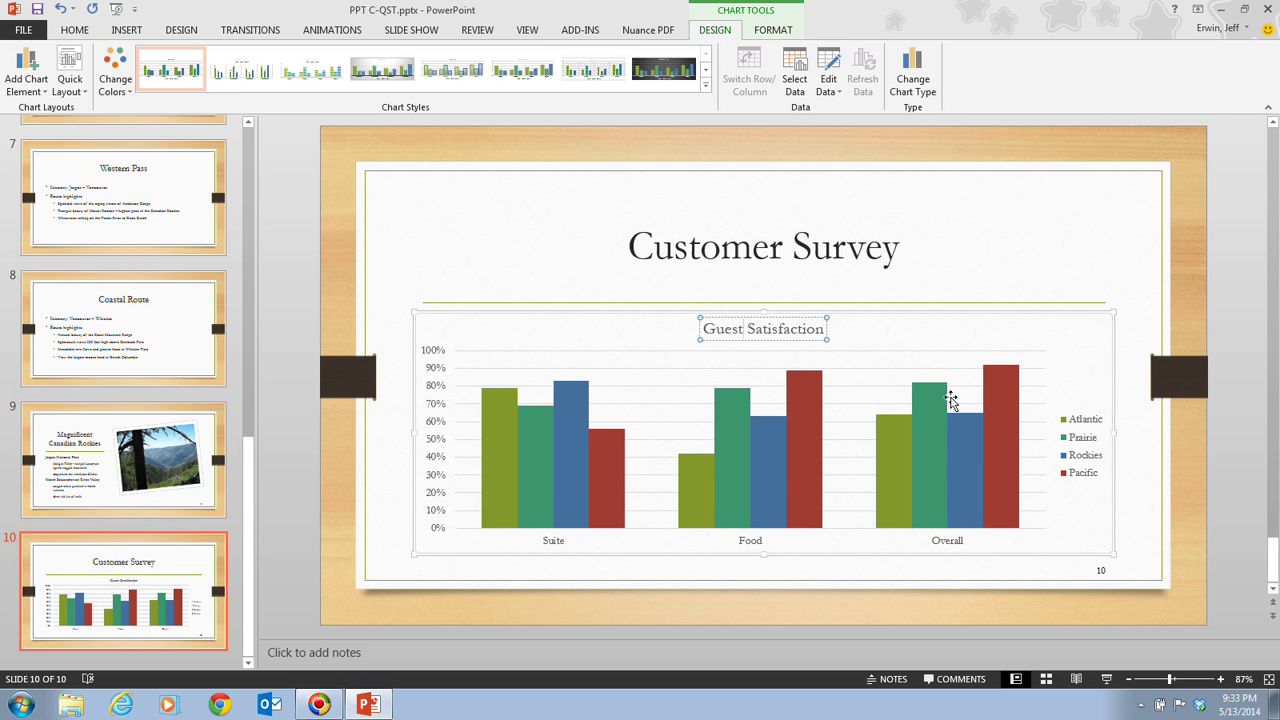
{"action": "left_click", "coordinate": [852, 450]}
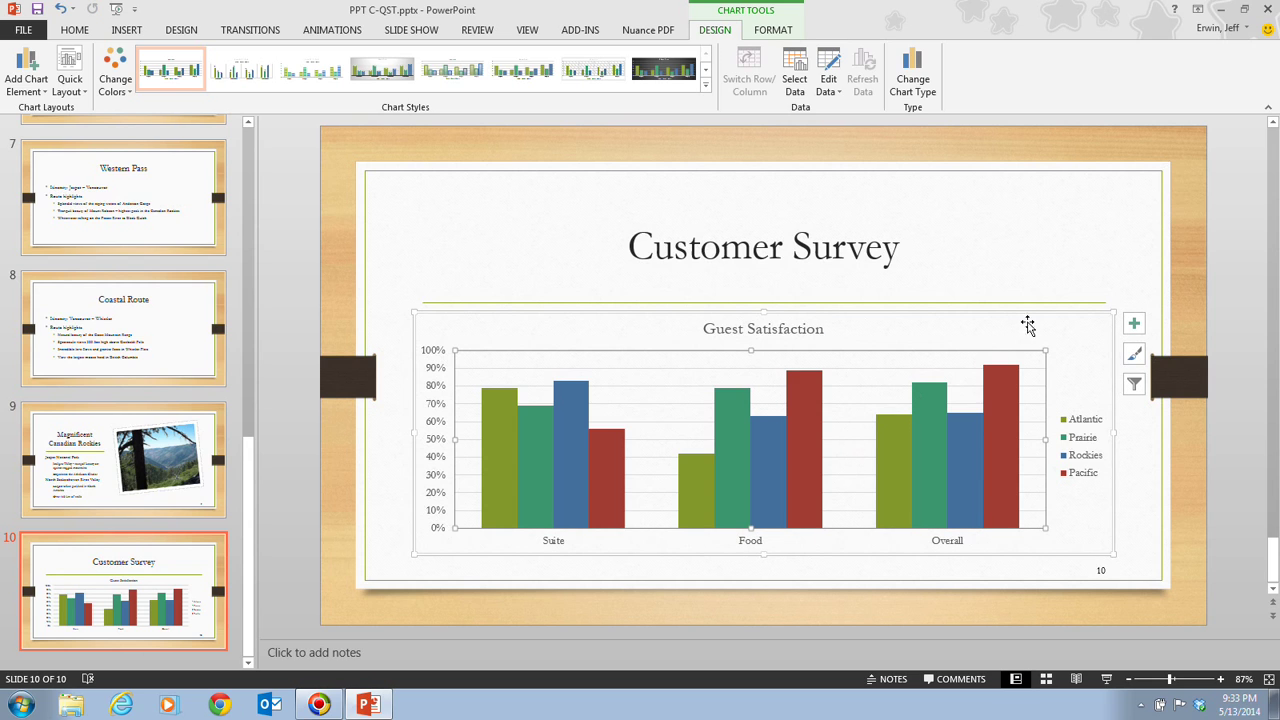
Apply chart Style 6 from the Chart Styles button beside the chart
{"action": "left_click", "coordinate": [1068, 333]}
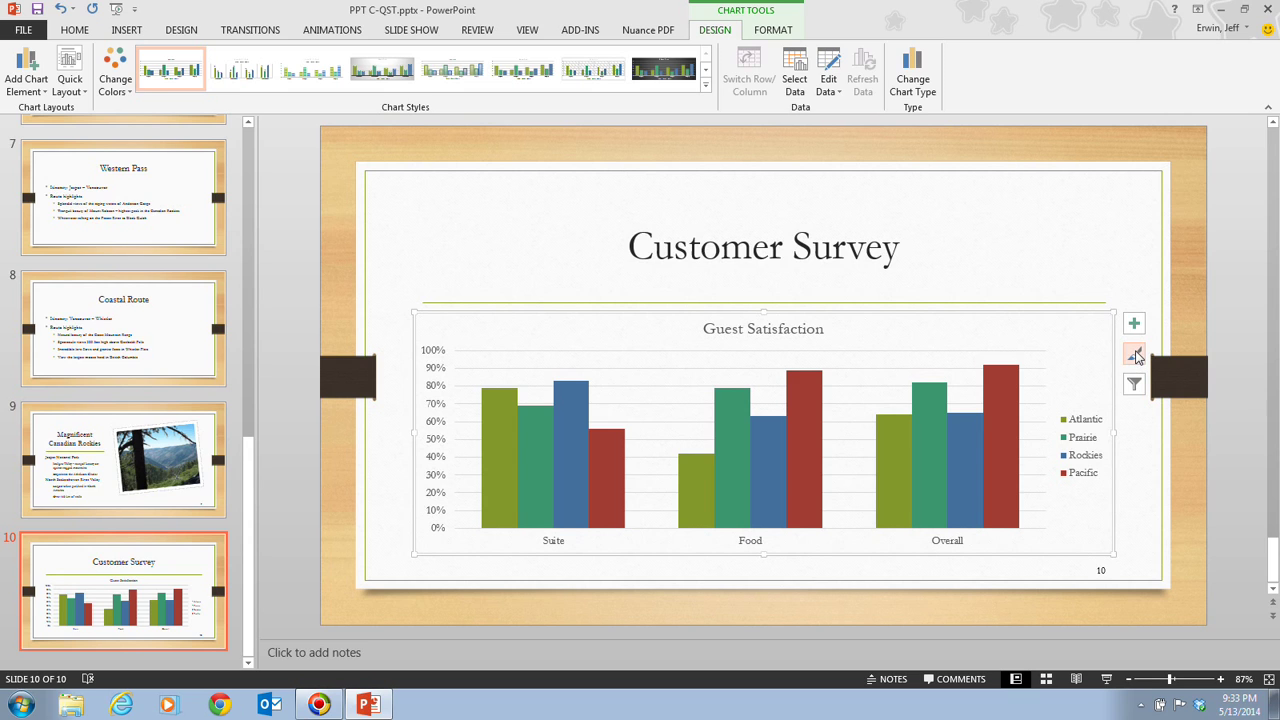
{"action": "left_click", "coordinate": [1136, 356]}
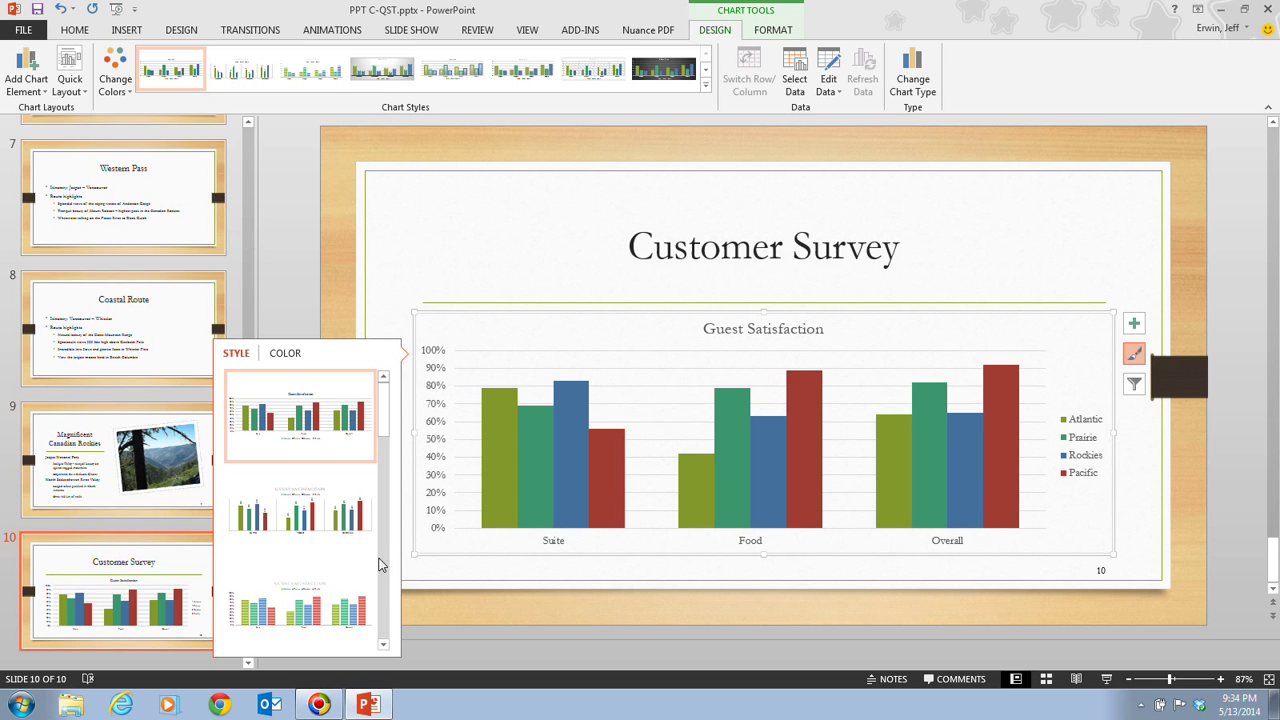
{"action": "left_click", "coordinate": [384, 646]}
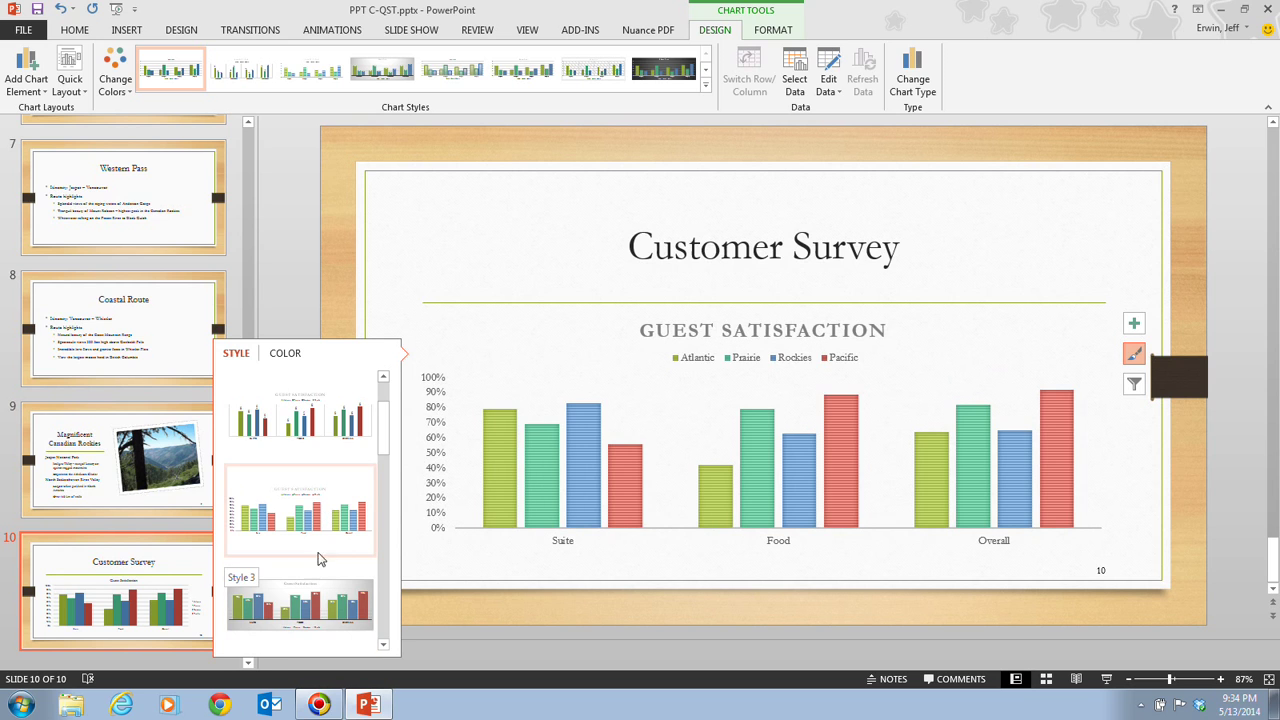
{"action": "left_click", "coordinate": [384, 646]}
{"action": "left_click", "coordinate": [384, 646]}
{"action": "left_click", "coordinate": [384, 646]}
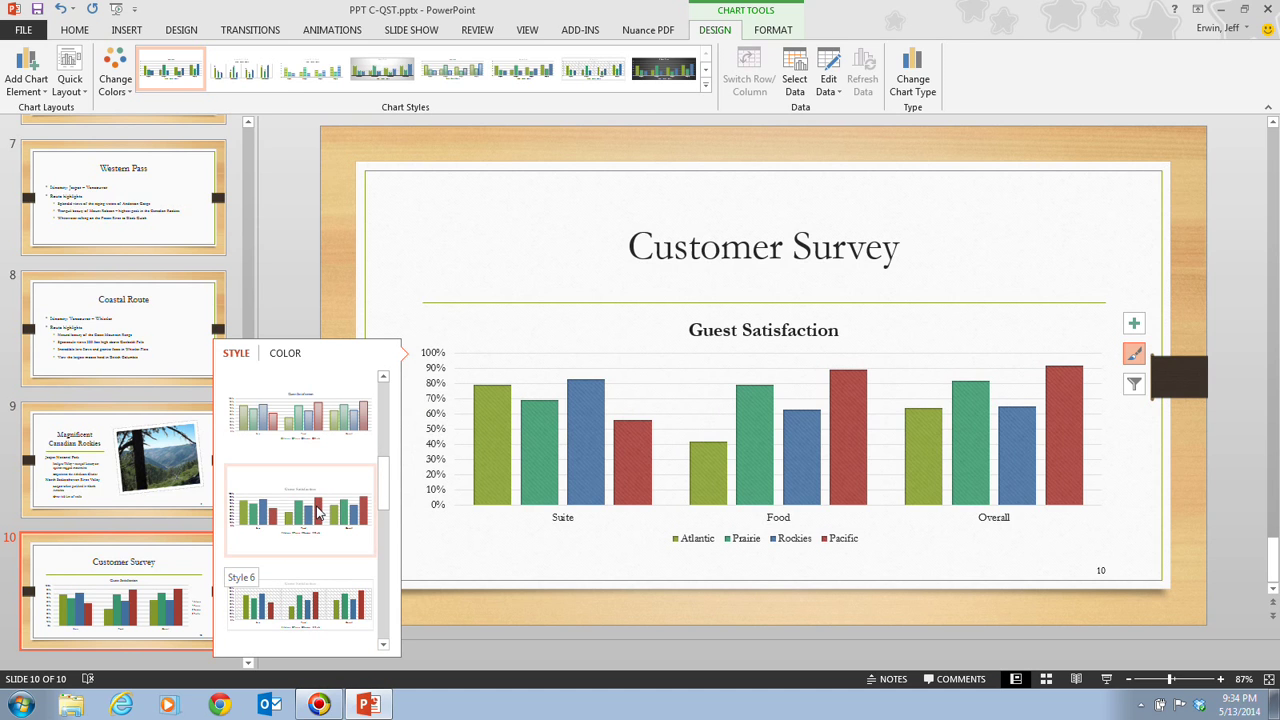
{"action": "left_click", "coordinate": [318, 512]}
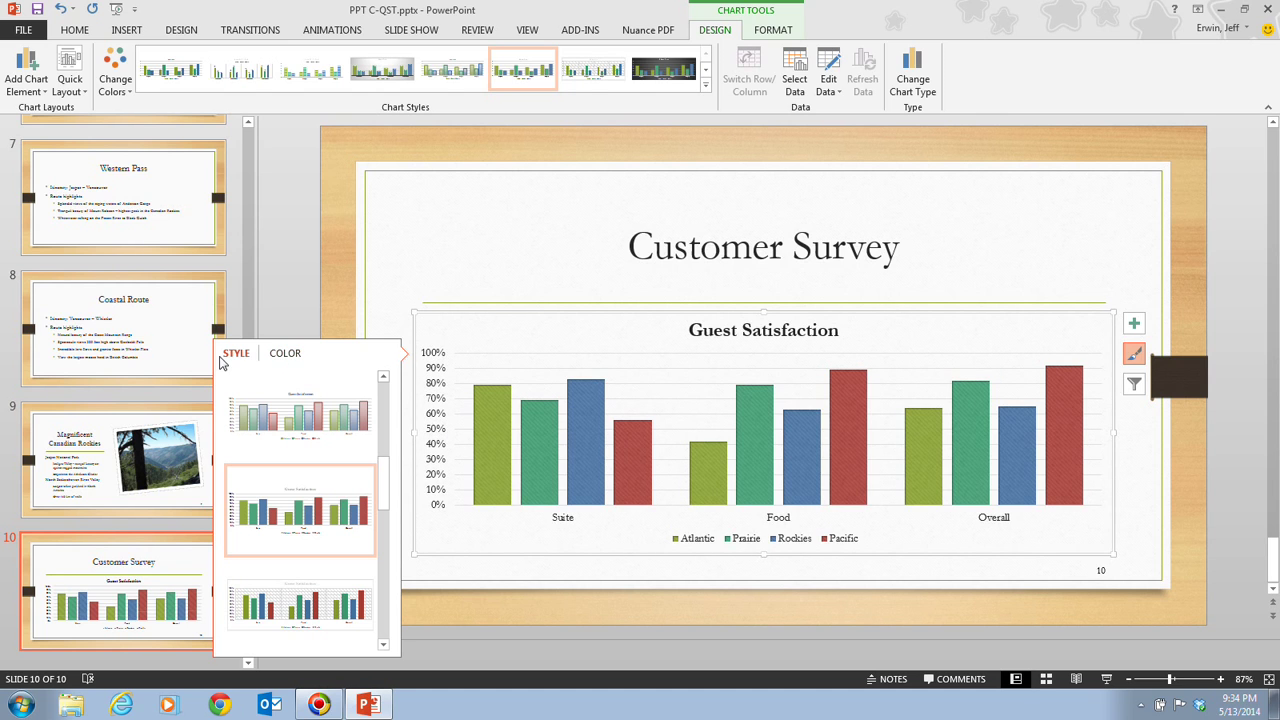
Apply the Colorful Color 2 palette to the region bars and deselect the chart
{"action": "left_click", "coordinate": [288, 355]}
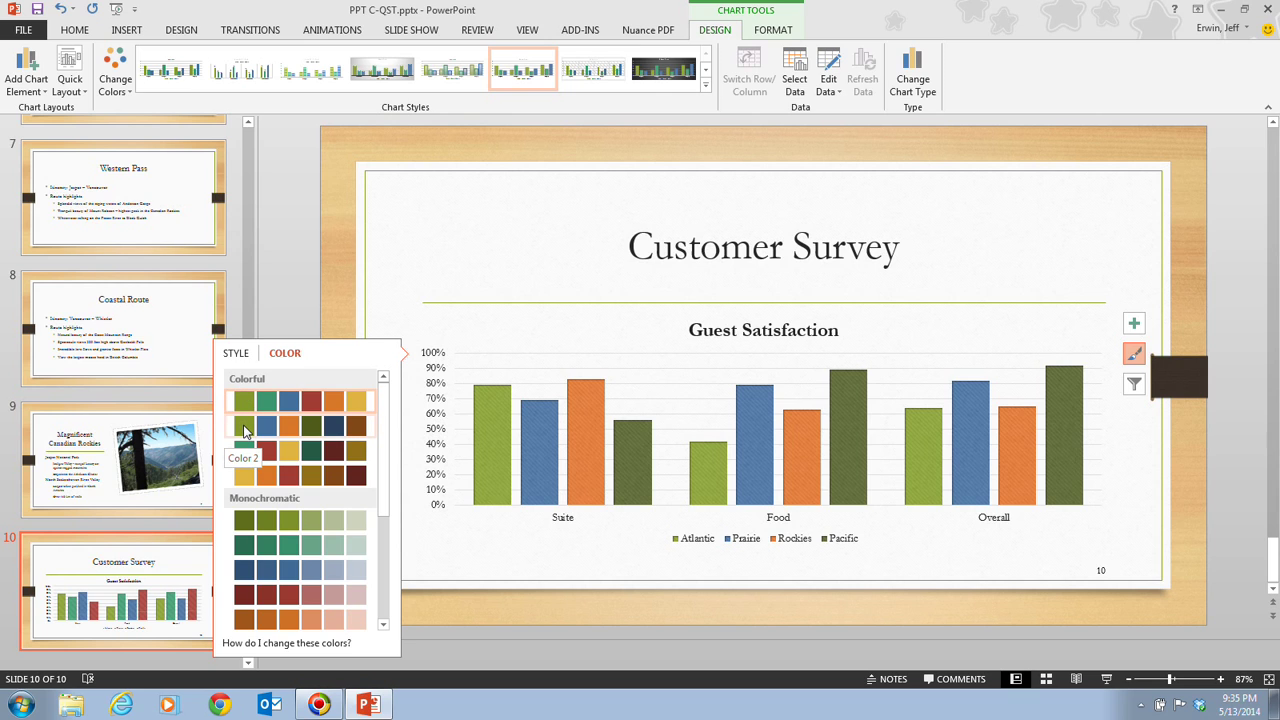
{"action": "left_click", "coordinate": [244, 430]}
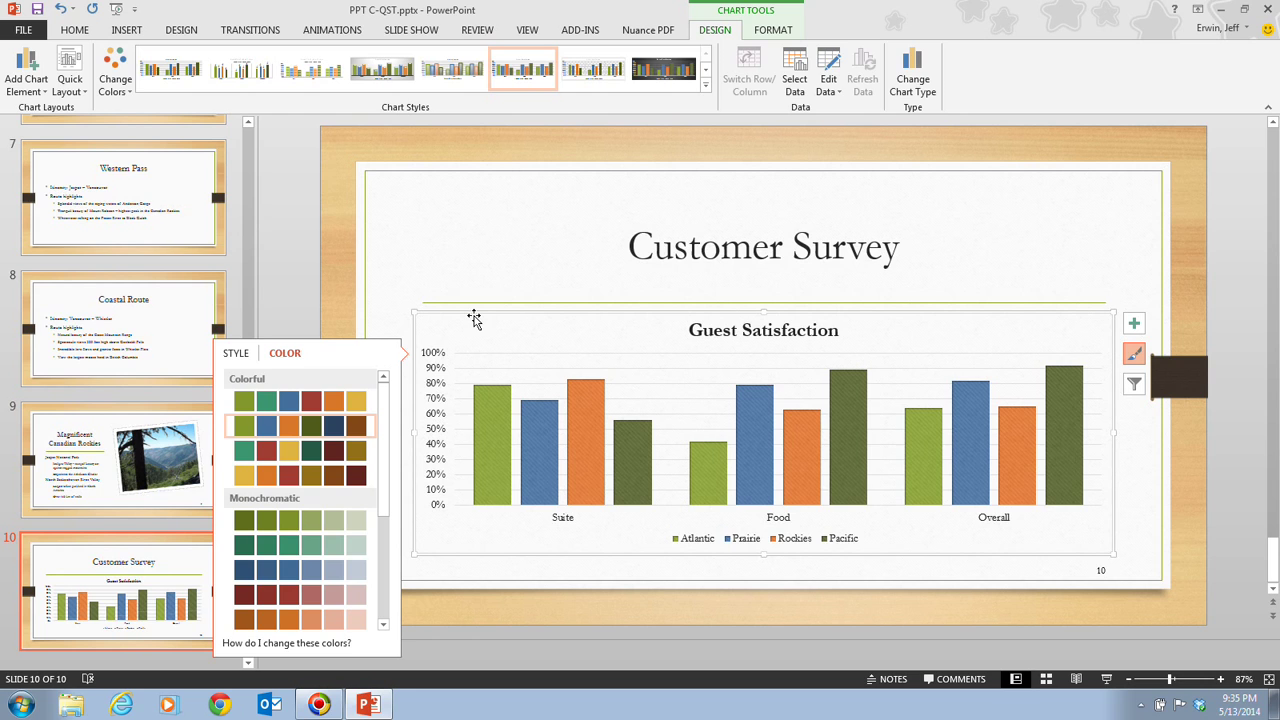
{"action": "left_click", "coordinate": [438, 248]}
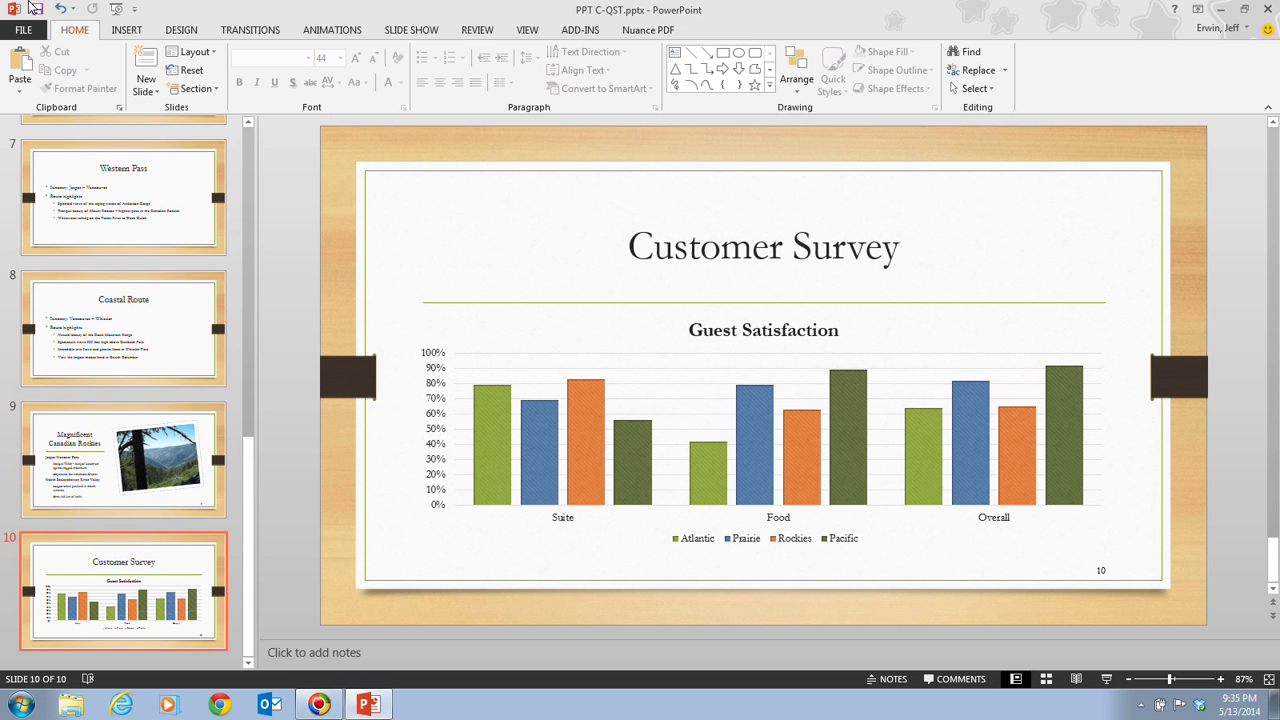
Save the presentation, then start inserting a hyperlink on the selected chart
{"action": "left_click", "coordinate": [38, 10]}
{"action": "left_click", "coordinate": [593, 339]}
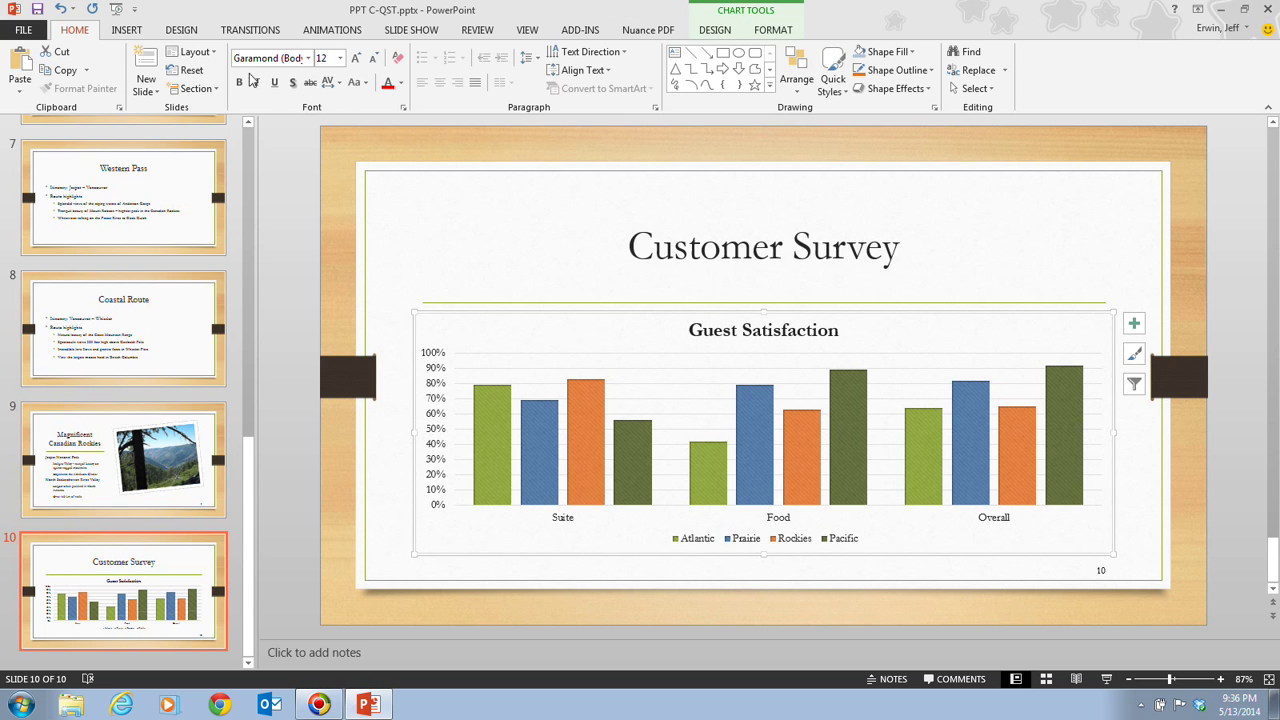
{"action": "left_click", "coordinate": [129, 31]}
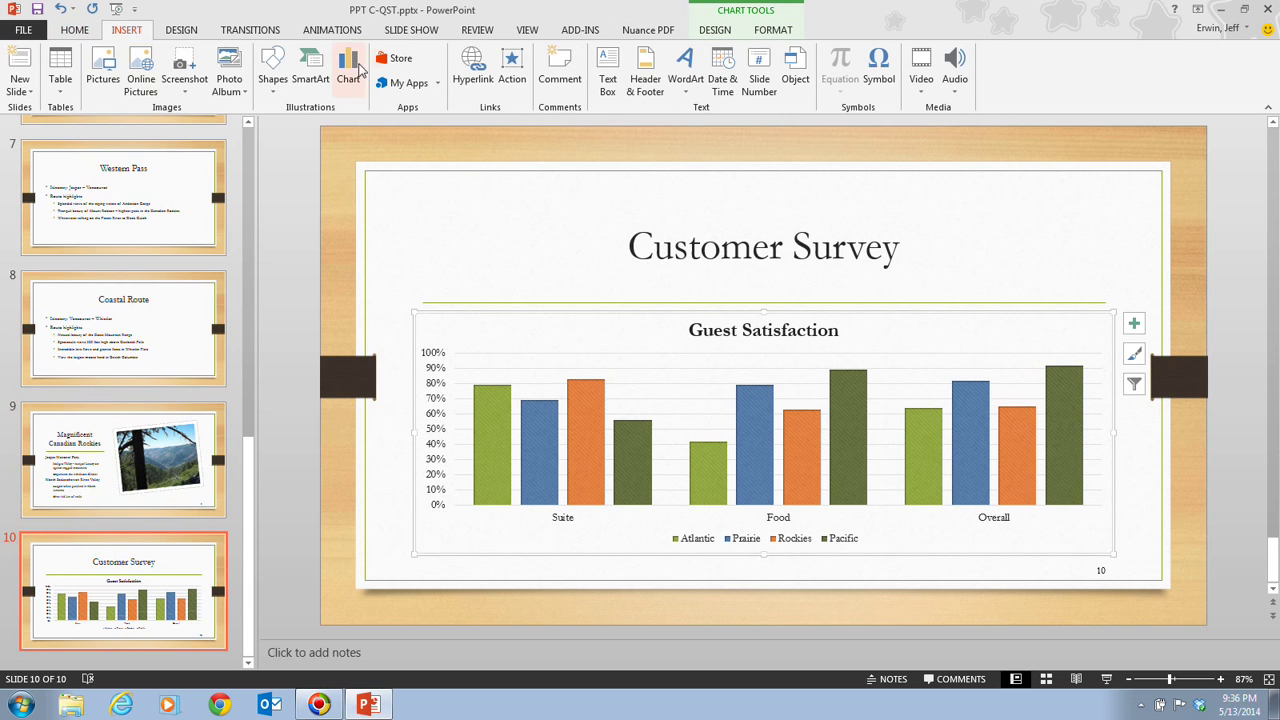
{"action": "left_click", "coordinate": [465, 68]}
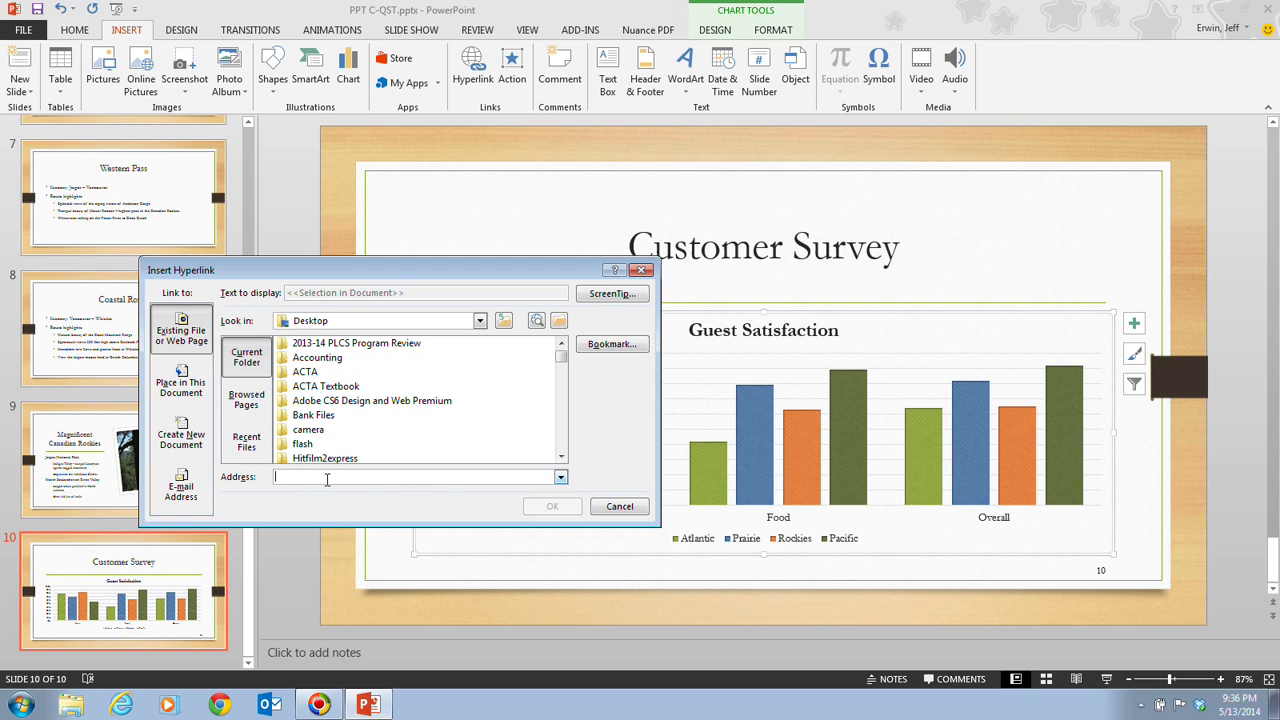
Switch the hyperlink target to Place in This Document to list slide titles like Western Pass
{"action": "left_click", "coordinate": [188, 385]}
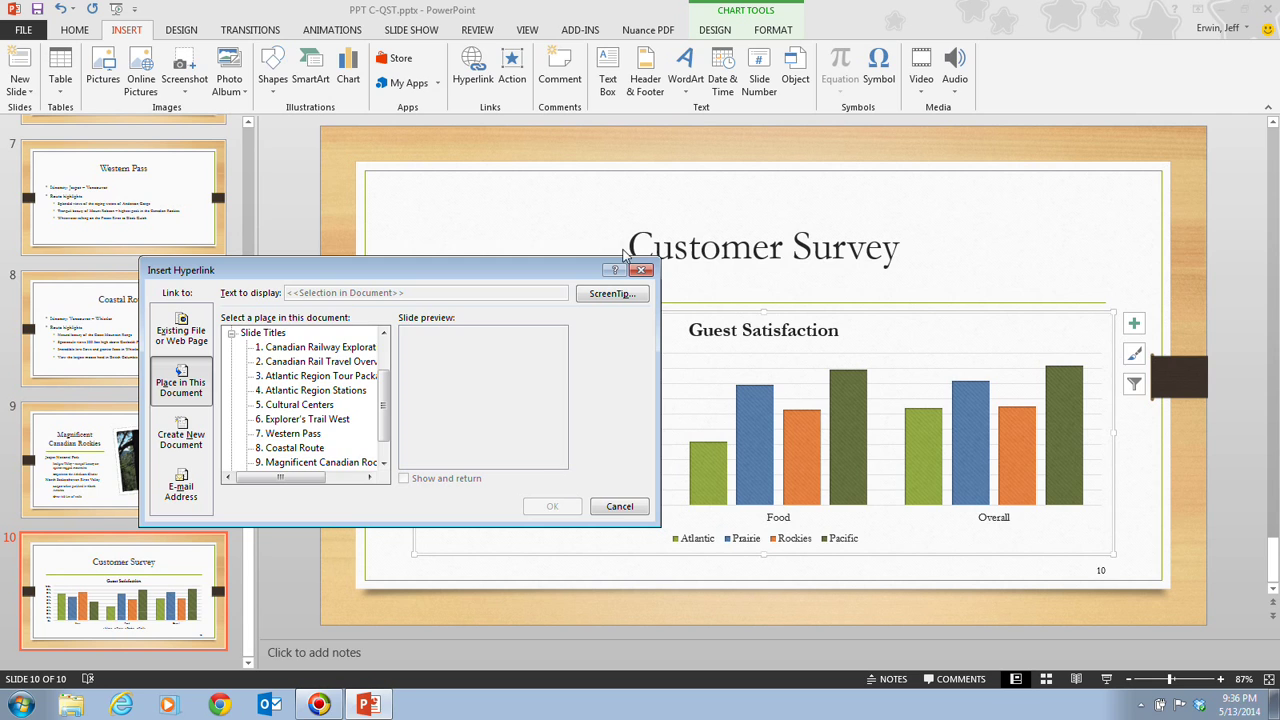
Cancel the Insert Hyperlink dialog without adding a link and save PPT C-QST.pptx
{"action": "left_click", "coordinate": [620, 506]}
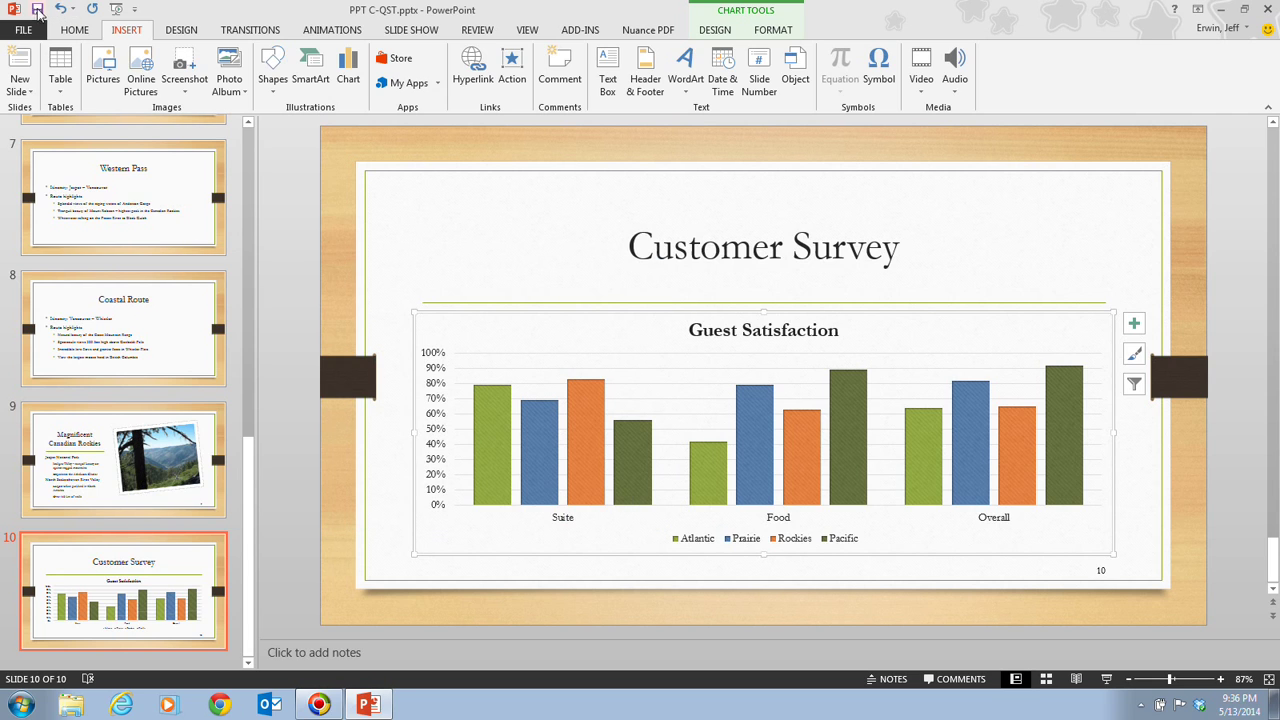
{"action": "left_click", "coordinate": [37, 9]}
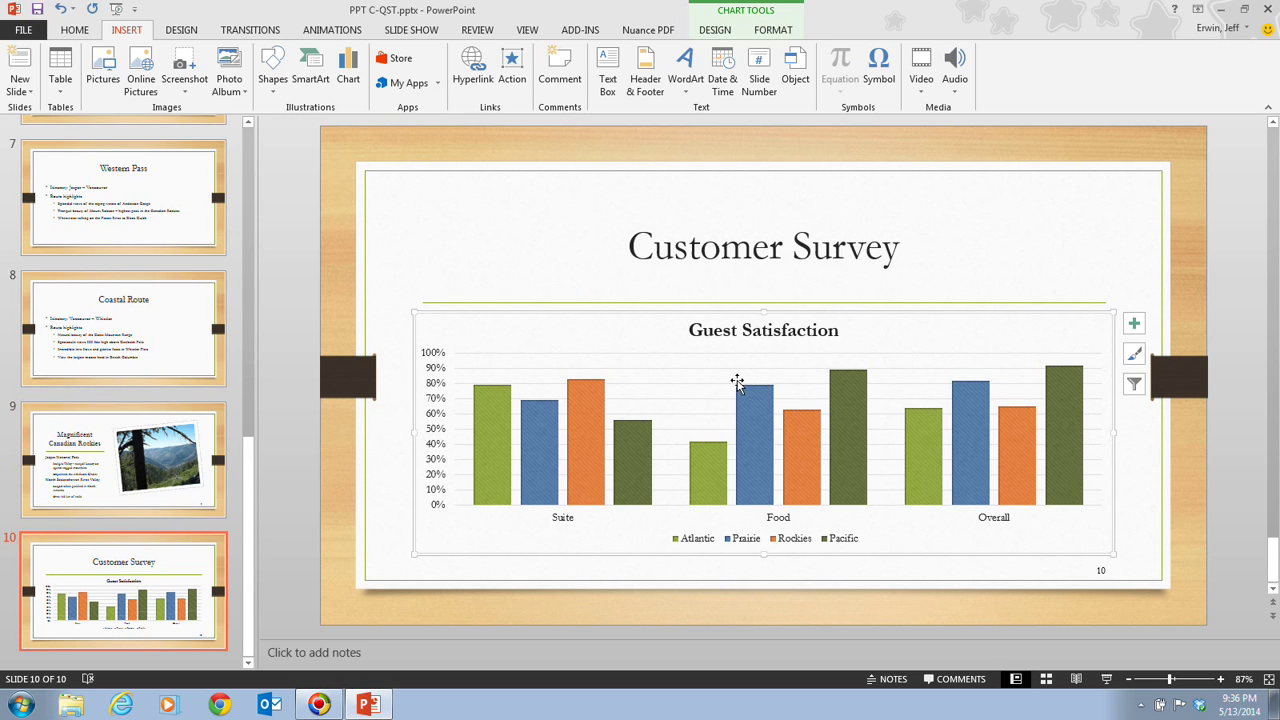